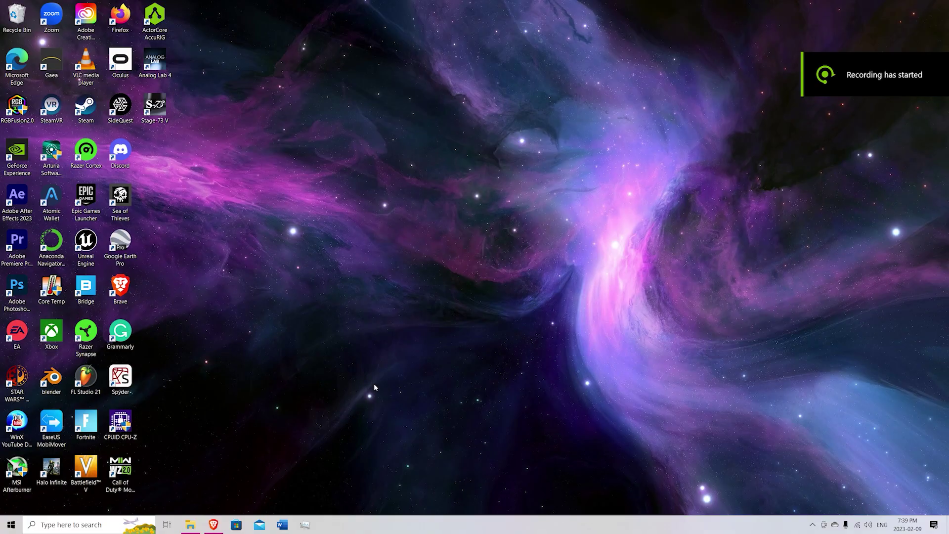
Step: Bring Brave back up and switch to the PNG Mart 'Grunge Texture PNG Photos' tab
click(213, 525)
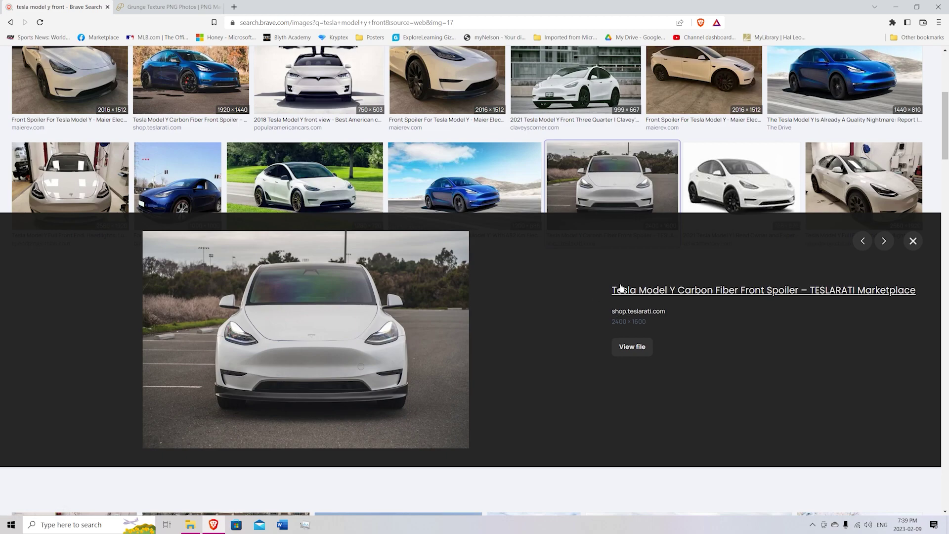
click(168, 7)
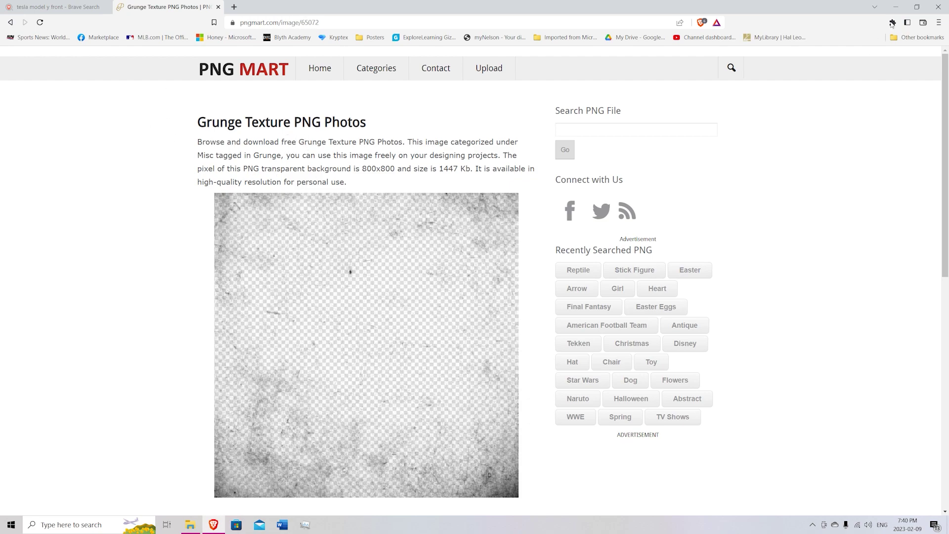
Step: Minimize Brave, launch After Effects 2023 with a new project, and create a composition named 'Mouth'
click(895, 7)
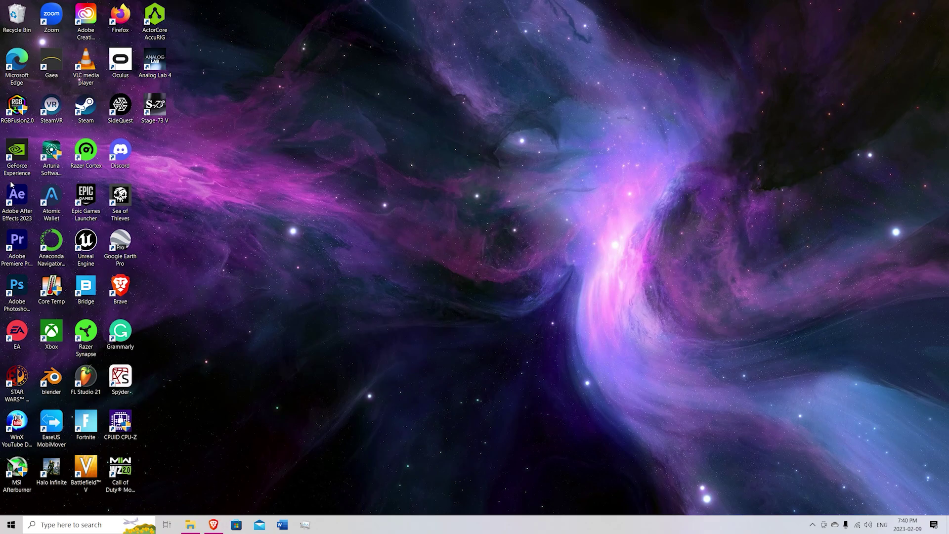
double_click(15, 200)
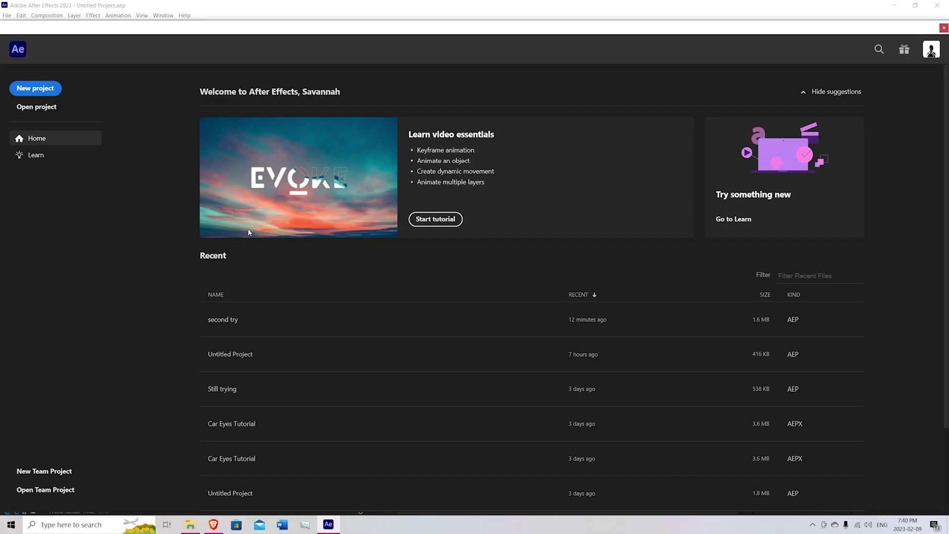
click(35, 88)
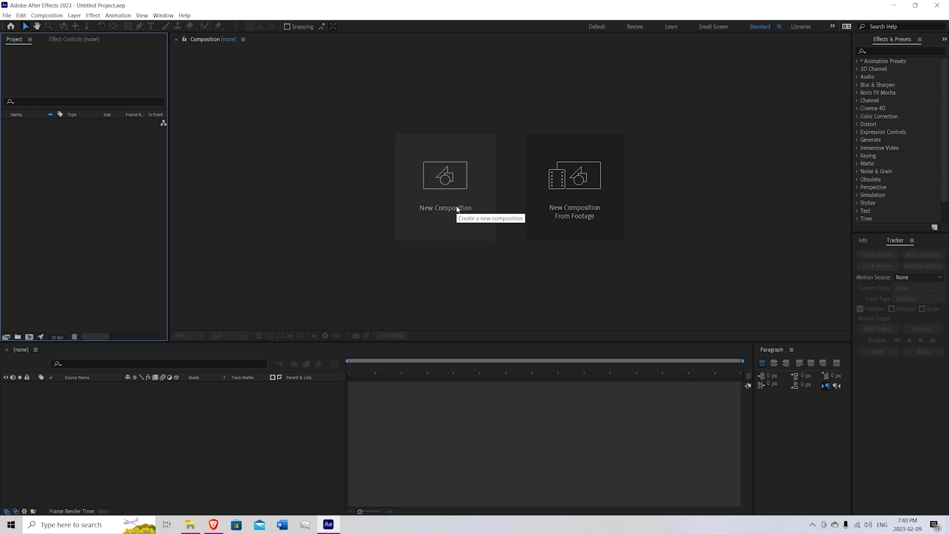
click(464, 223)
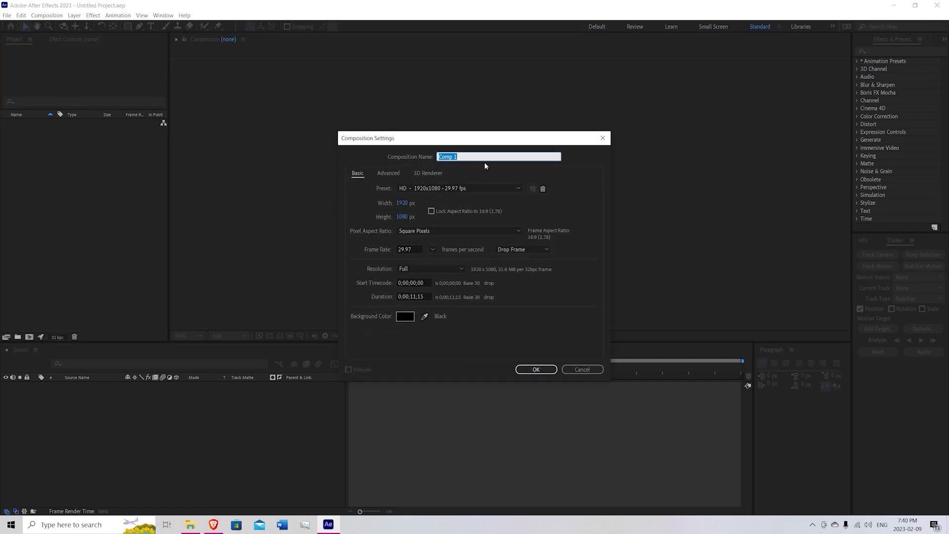
text(Mouth)
click(539, 370)
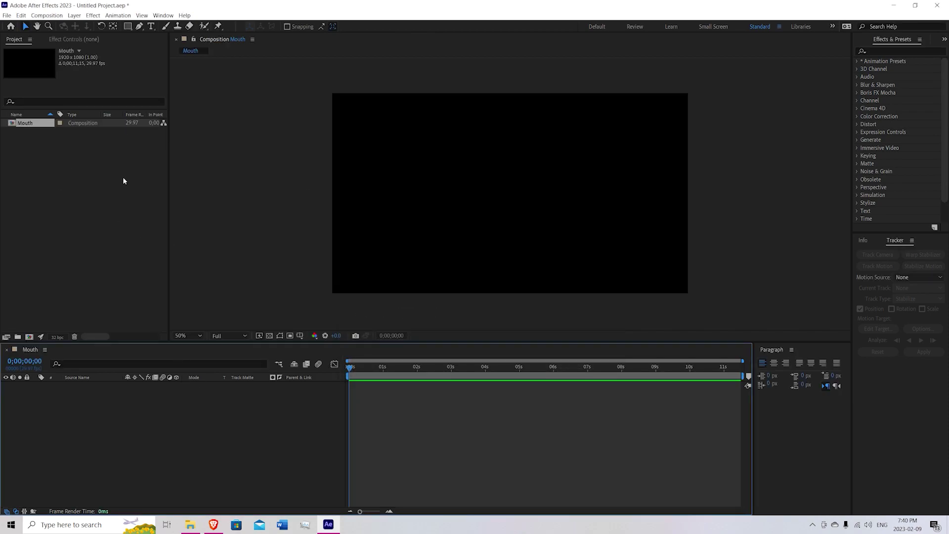
Step: Import Tesla.webp into the project, add it to the Mouth composition, and view at 100%
click(190, 524)
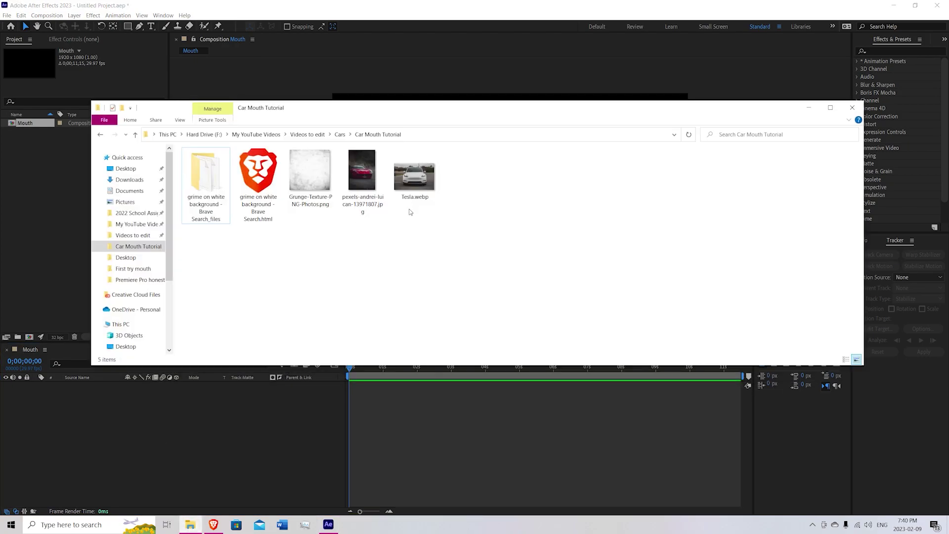
click(414, 173)
drag(415, 173, 35, 170)
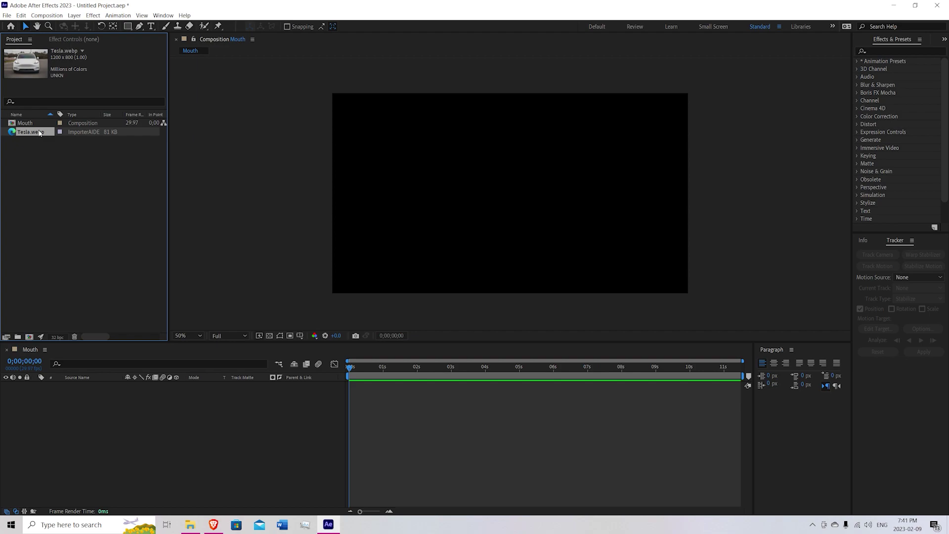
drag(39, 132, 91, 409)
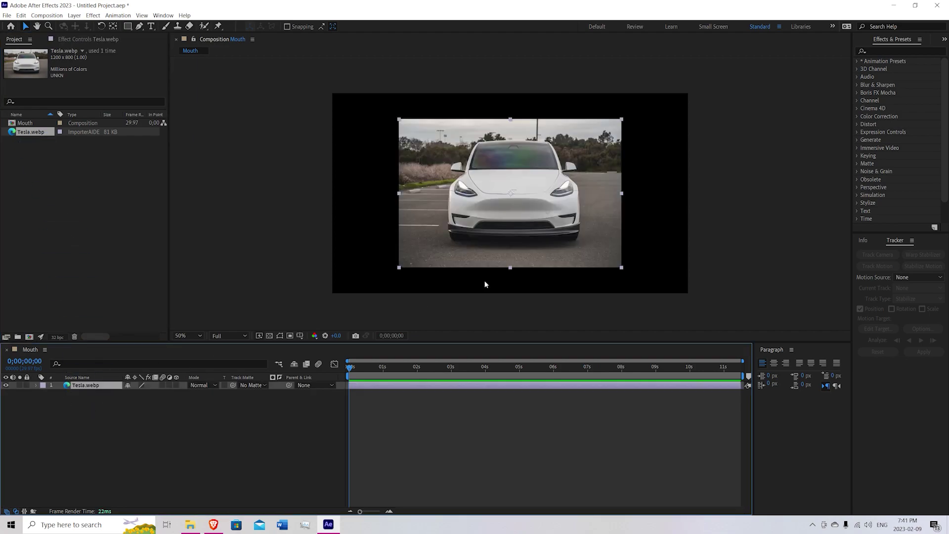
key(period)
Step: Add a solid named 'Mouth' coloured with the grey sampled from the car's hood
right_click(90, 408)
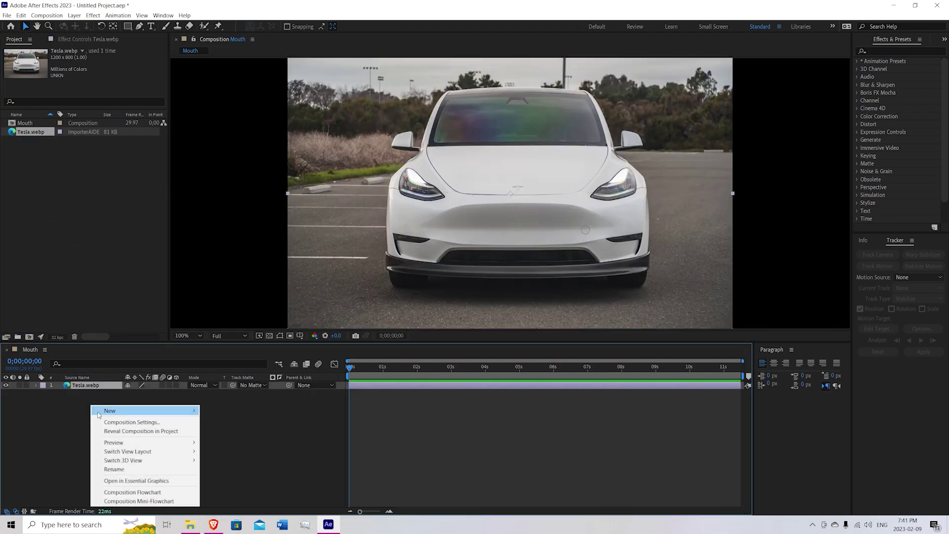
mouse_move(109, 410)
click(236, 434)
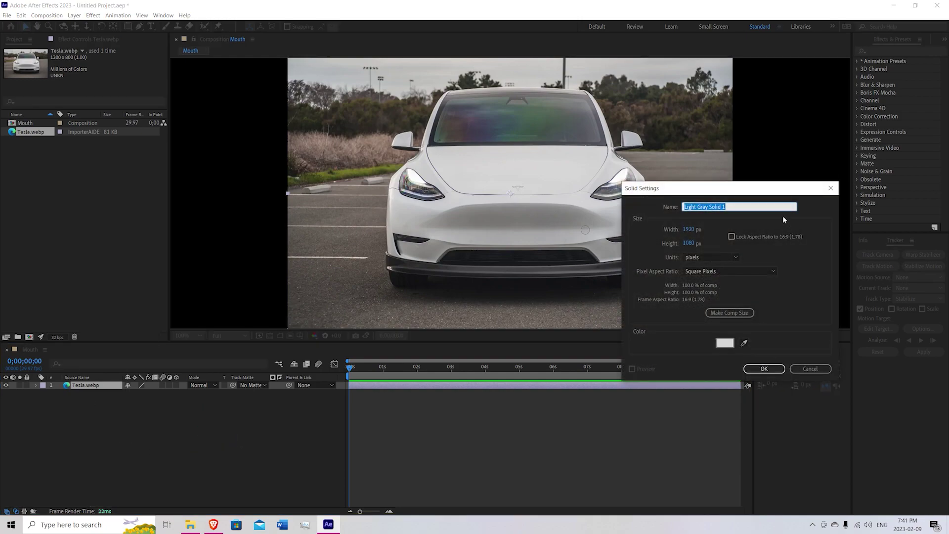
text(Mouth)
click(744, 342)
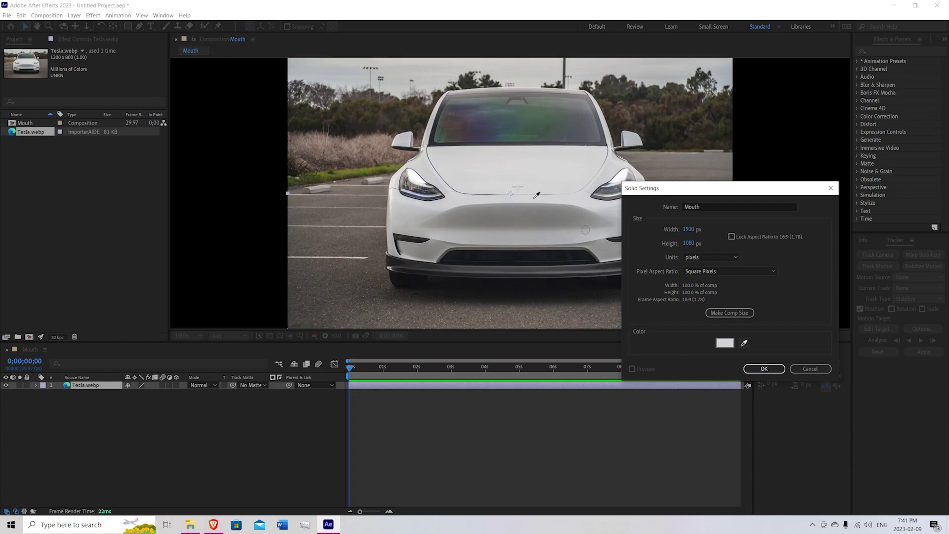
click(534, 199)
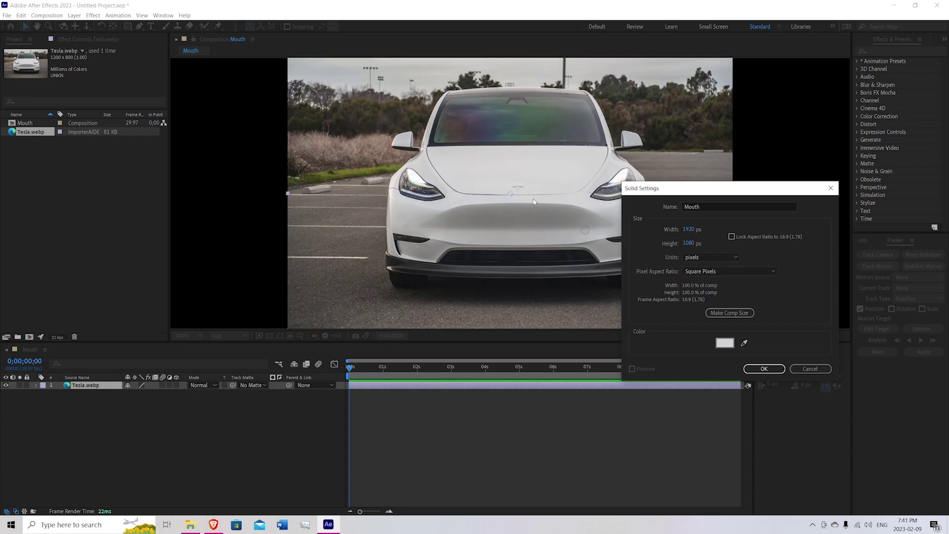
click(763, 369)
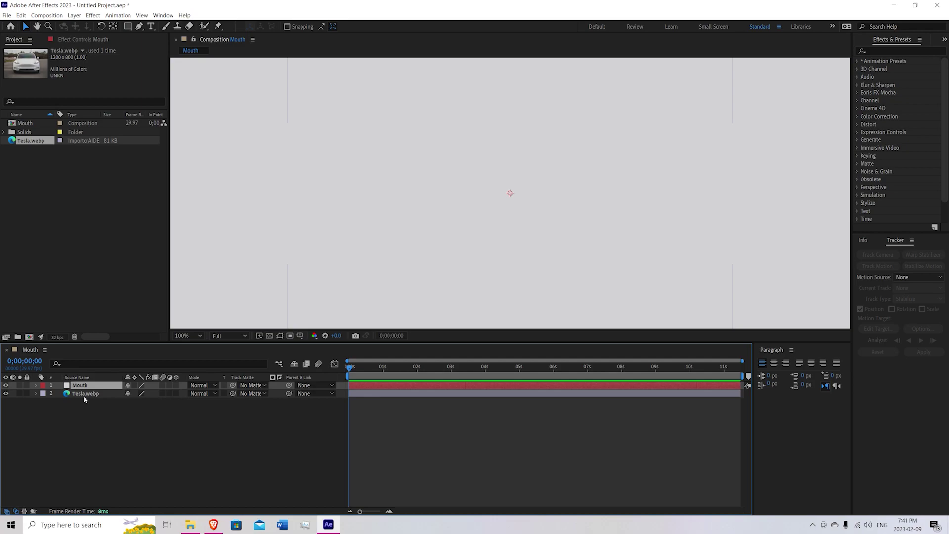
Step: Delete the Tesla.webp layer from the timeline
click(86, 395)
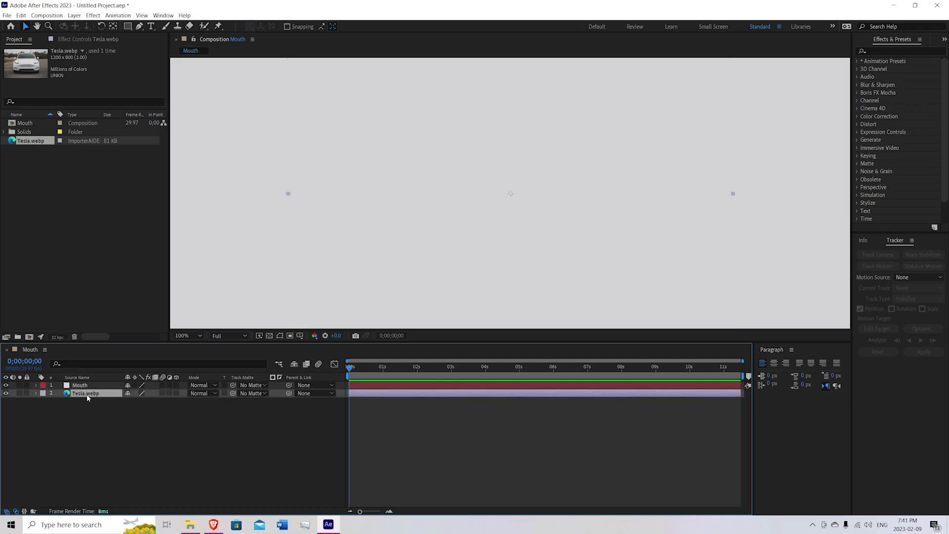
key(Delete)
scroll(256, 195, down, 1)
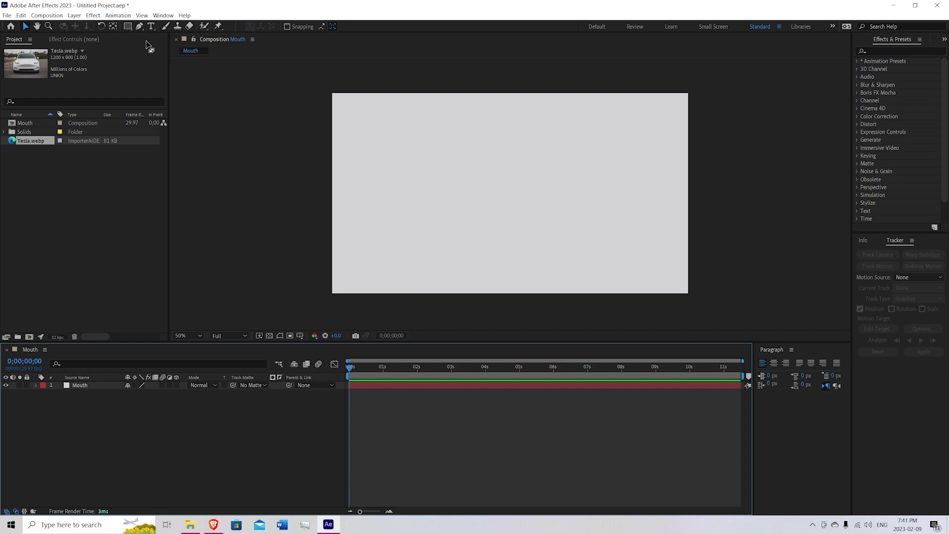
Step: Draw the mouth mask's straight top edge on the Mouth solid, with a darker outline colour
click(139, 26)
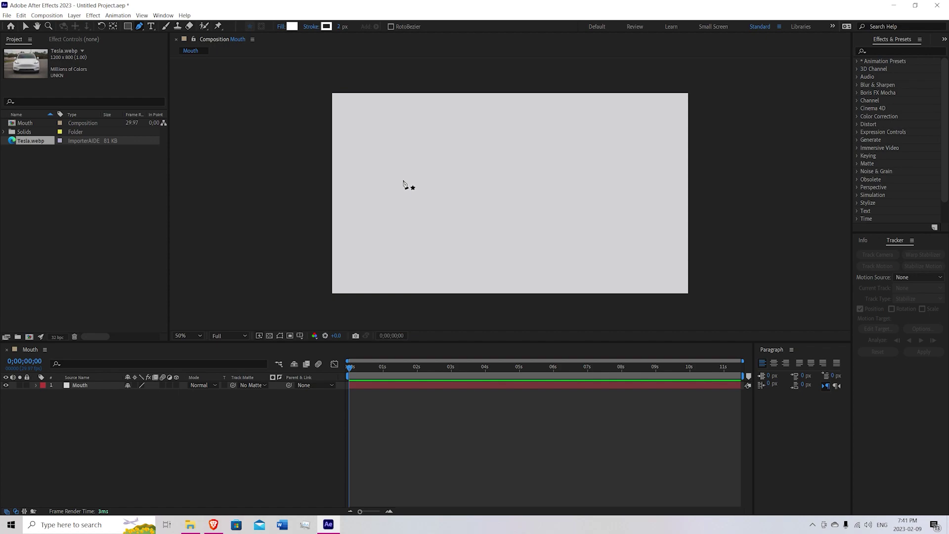
click(76, 385)
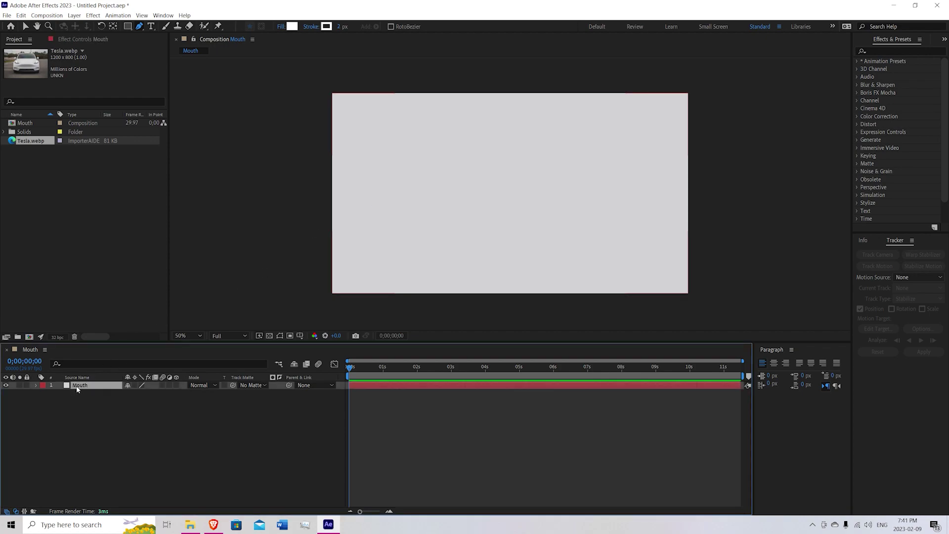
click(378, 178)
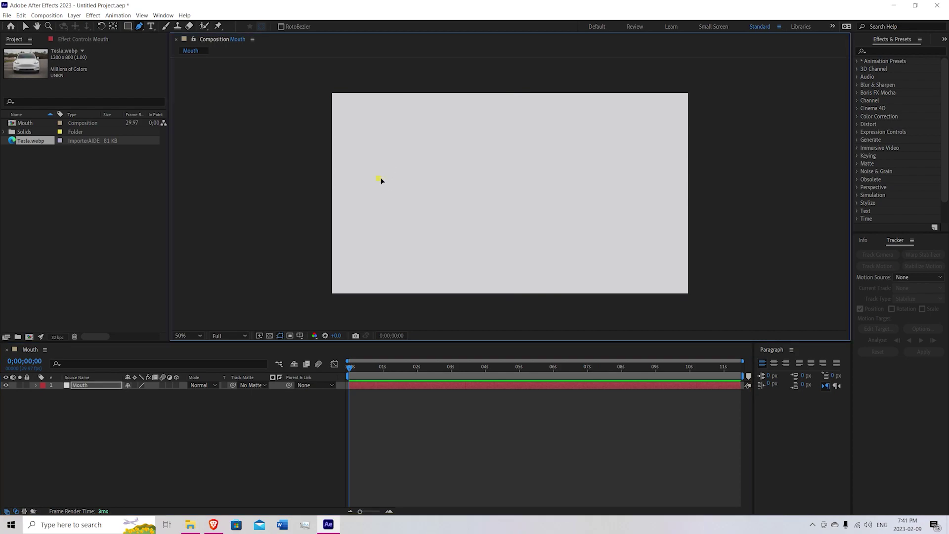
drag(502, 178, 510, 178)
click(633, 178)
key(m)
click(60, 394)
click(705, 290)
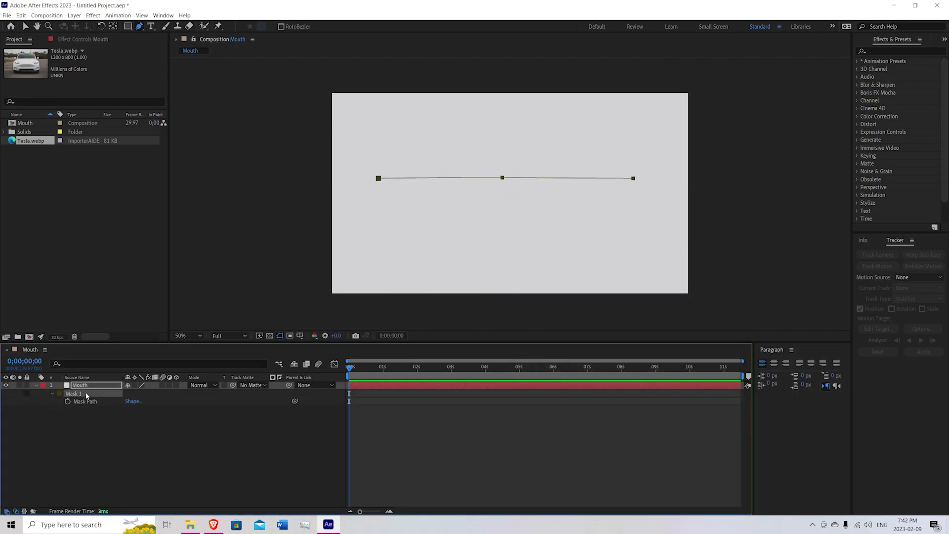
Step: Add a curved bottom point, close the mouth shape, and invert Mask 1
click(630, 179)
drag(505, 222, 419, 223)
click(378, 178)
click(123, 425)
key(v)
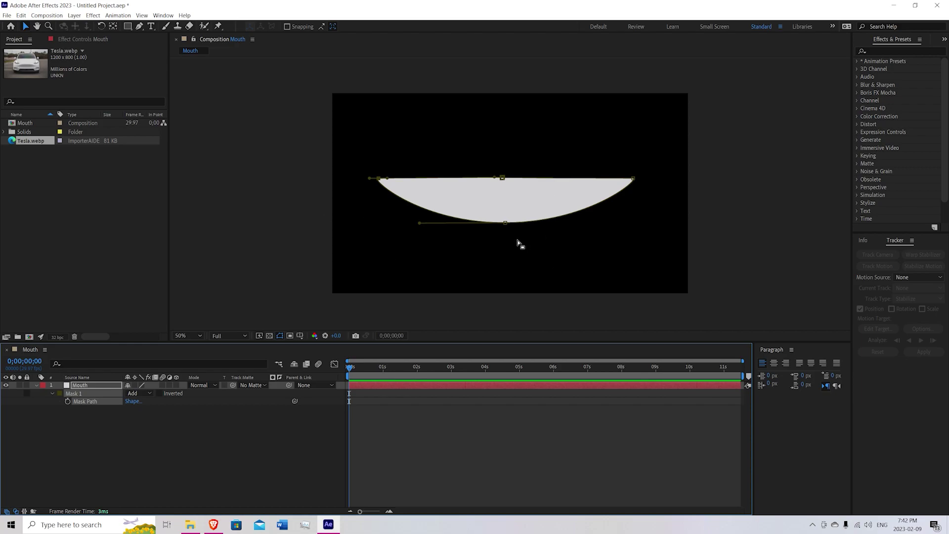
click(160, 393)
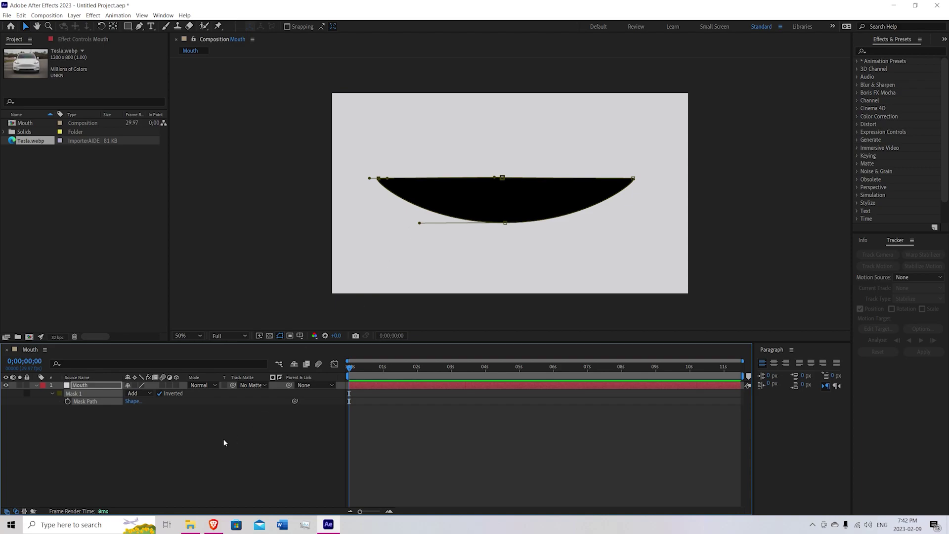
Step: Add a black solid named 'Background' and send it beneath the mouth layer
right_click(113, 431)
mouse_move(155, 332)
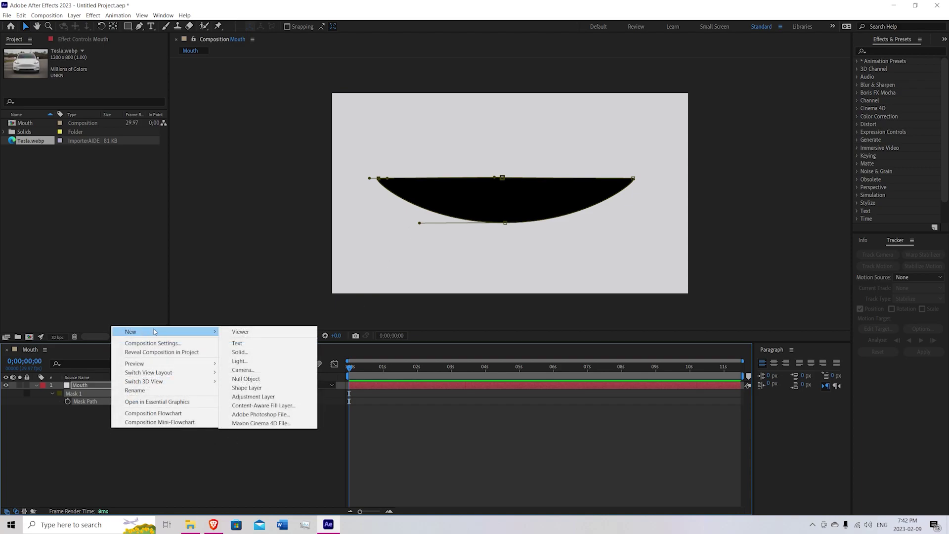
click(240, 352)
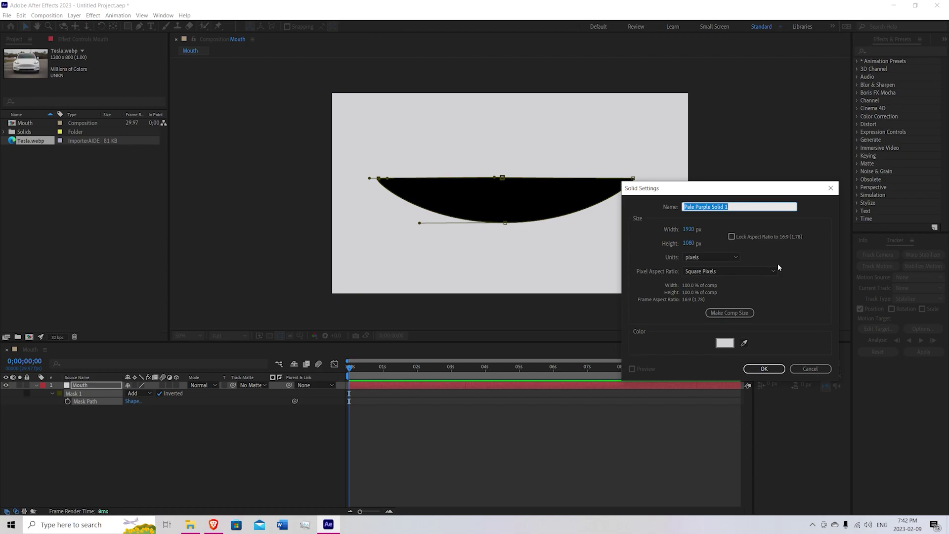
text(Background)
click(725, 342)
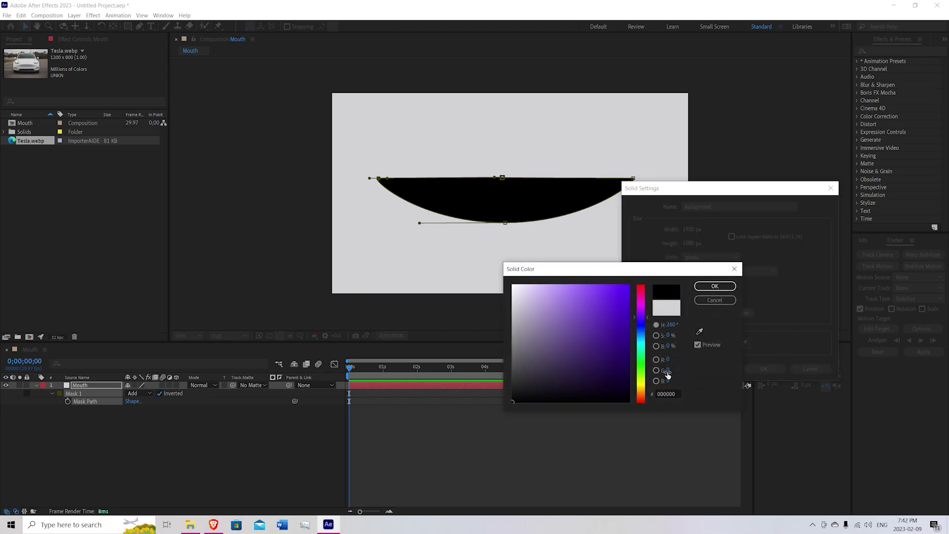
click(714, 286)
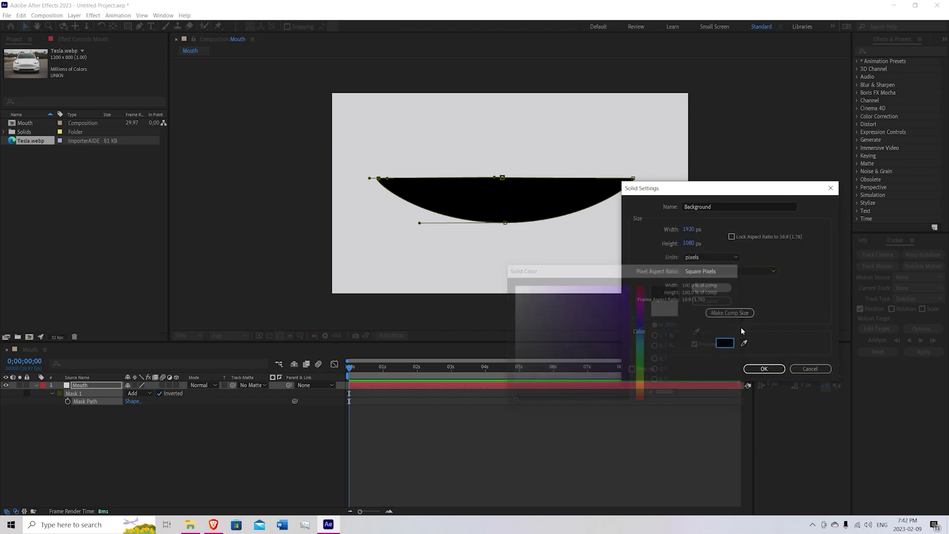
click(767, 371)
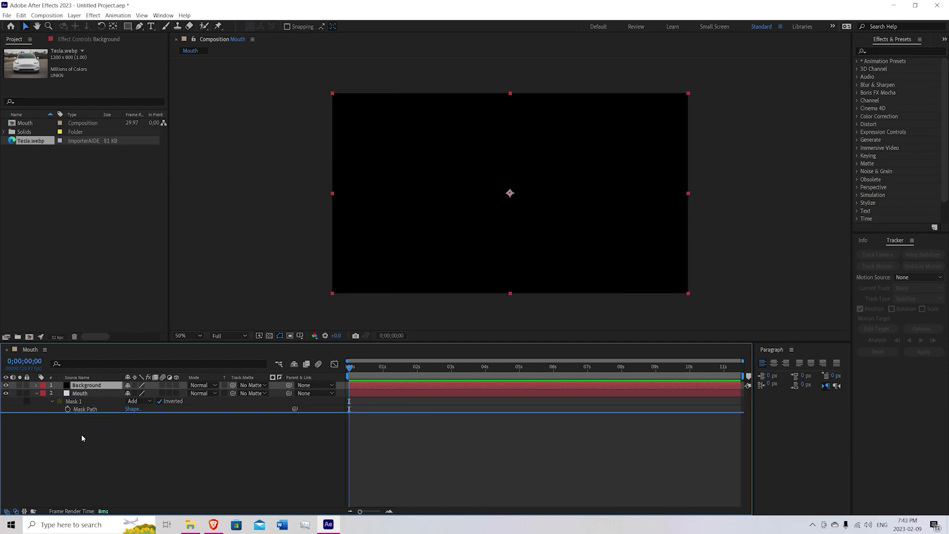
key(ctrl+shift+[)
Step: Add a red (D72121) solid named 'InsideMouth' to fill the mouth cut-out
right_click(90, 428)
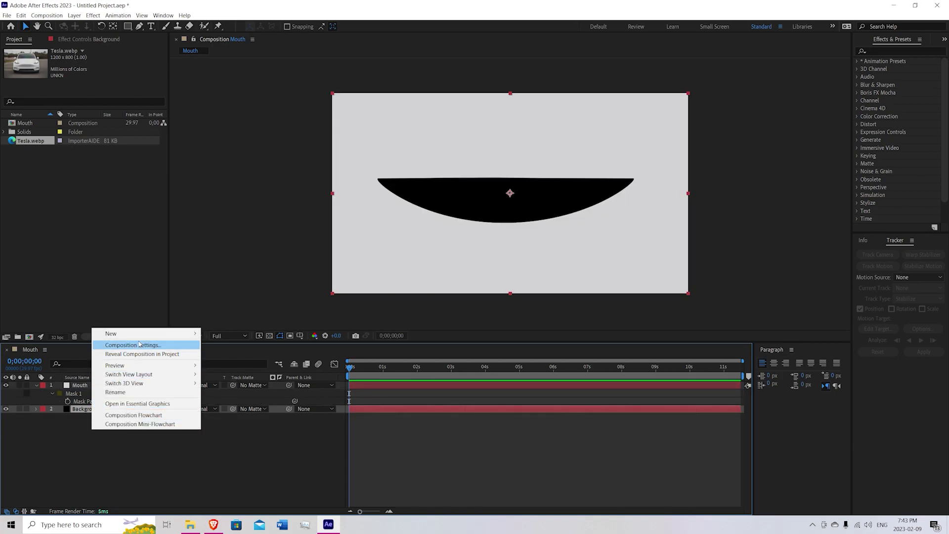
mouse_move(112, 333)
click(218, 352)
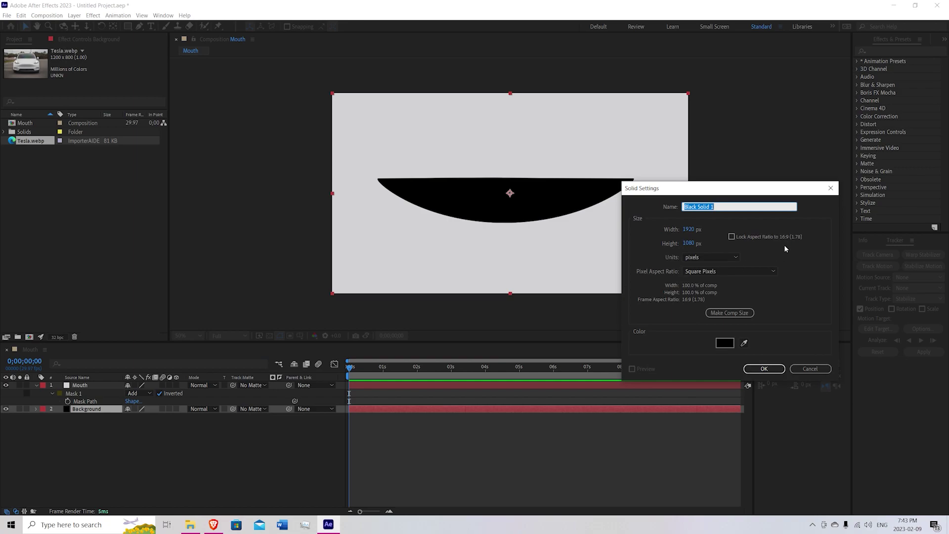
key(BackSpace)
click(725, 342)
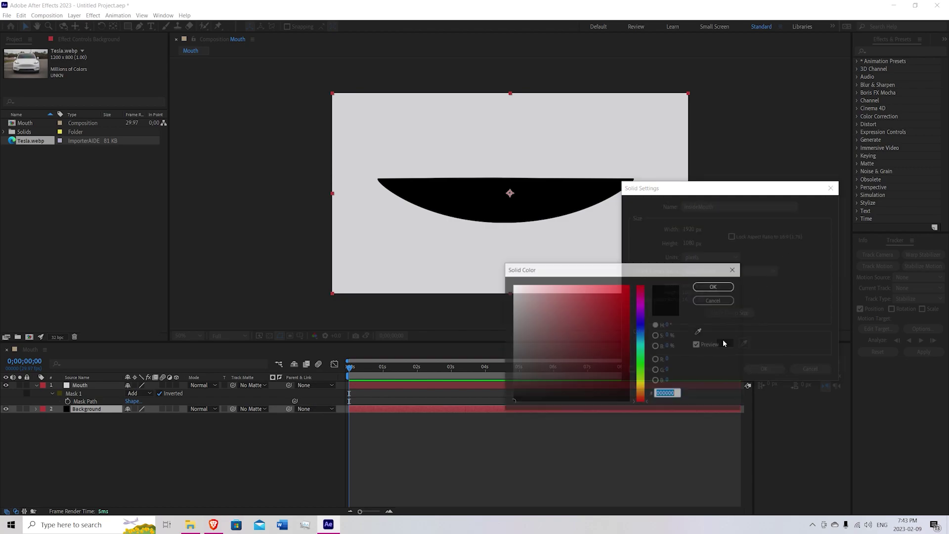
click(615, 302)
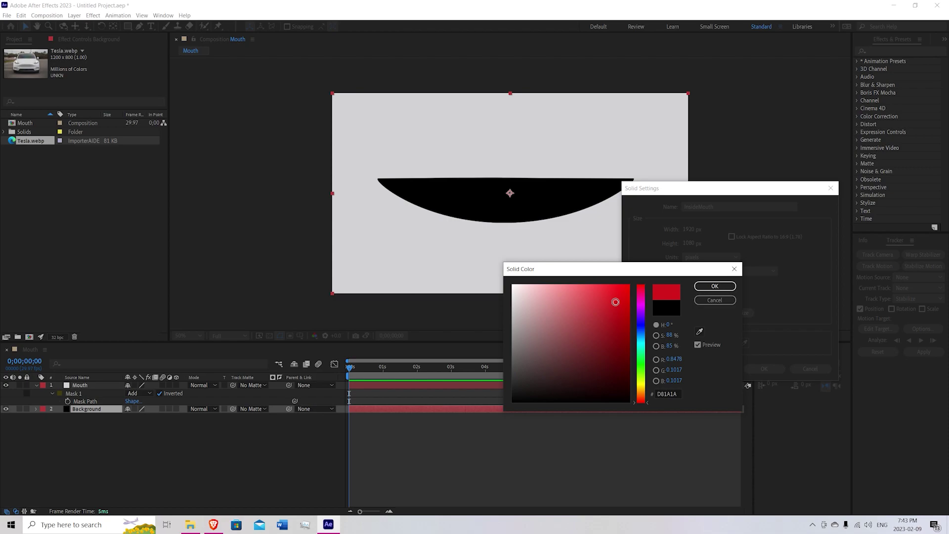
drag(615, 302, 611, 302)
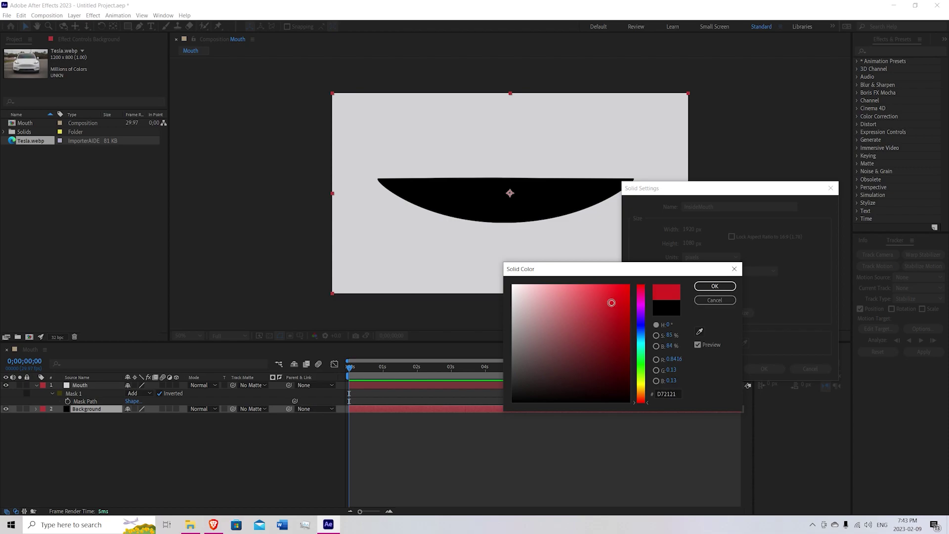
click(715, 286)
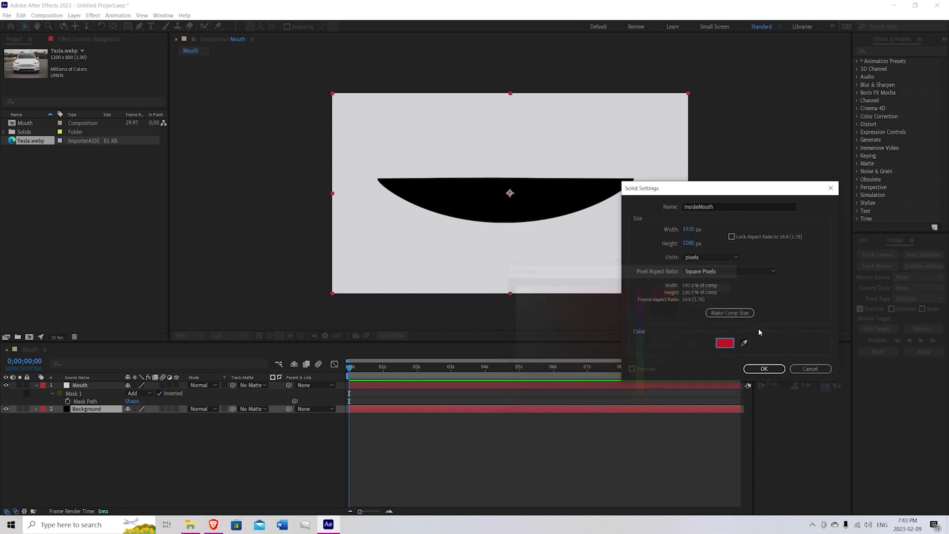
click(762, 369)
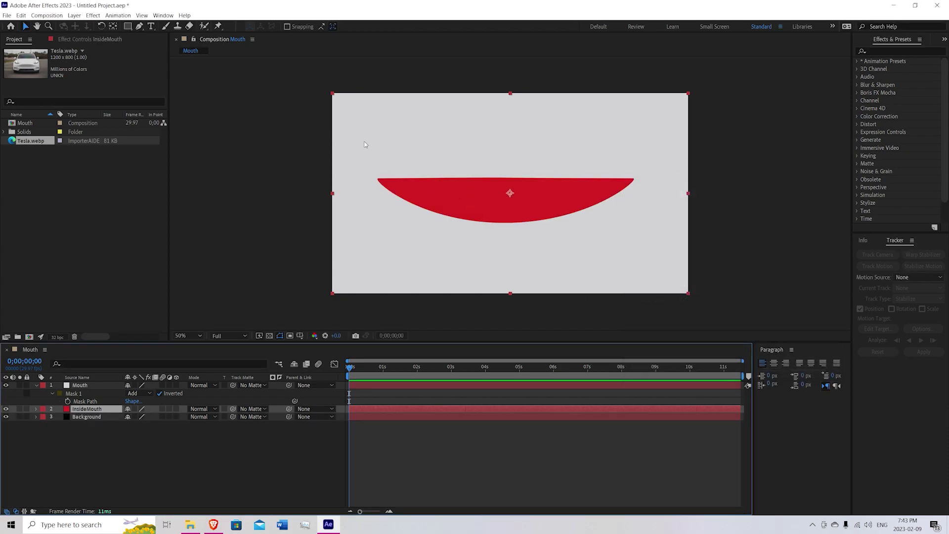
click(138, 27)
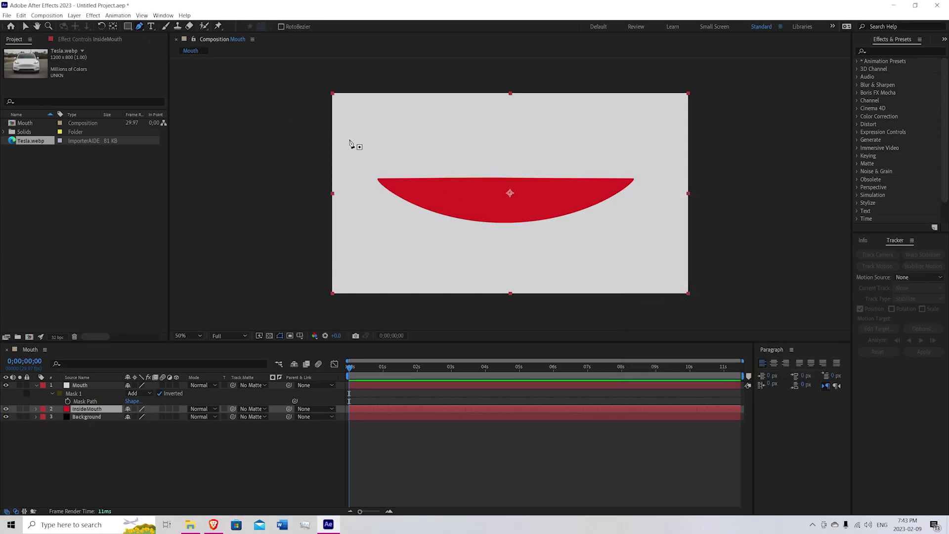
Step: Draw a four-point trapezoid mask on InsideMouth inside the mouth and nudge its vertices
click(473, 196)
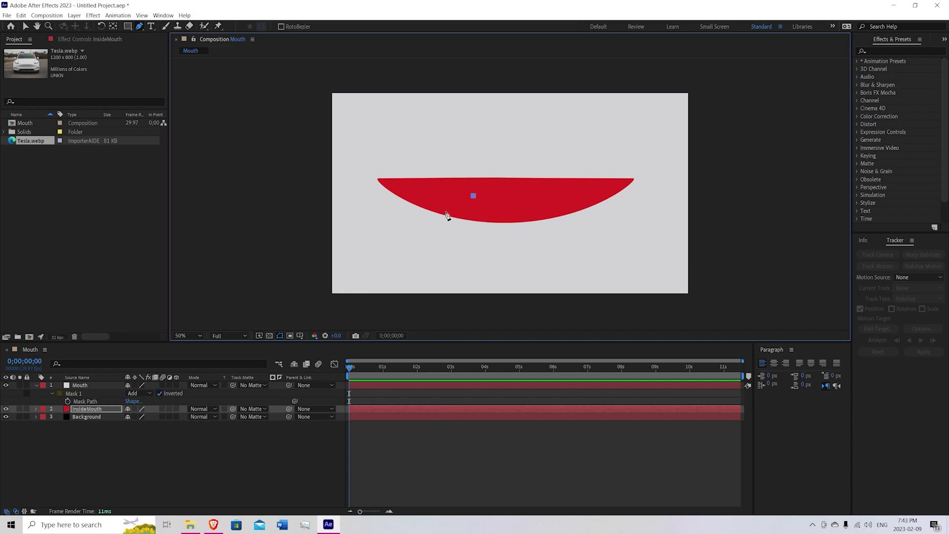
click(446, 211)
click(554, 212)
click(540, 194)
click(473, 195)
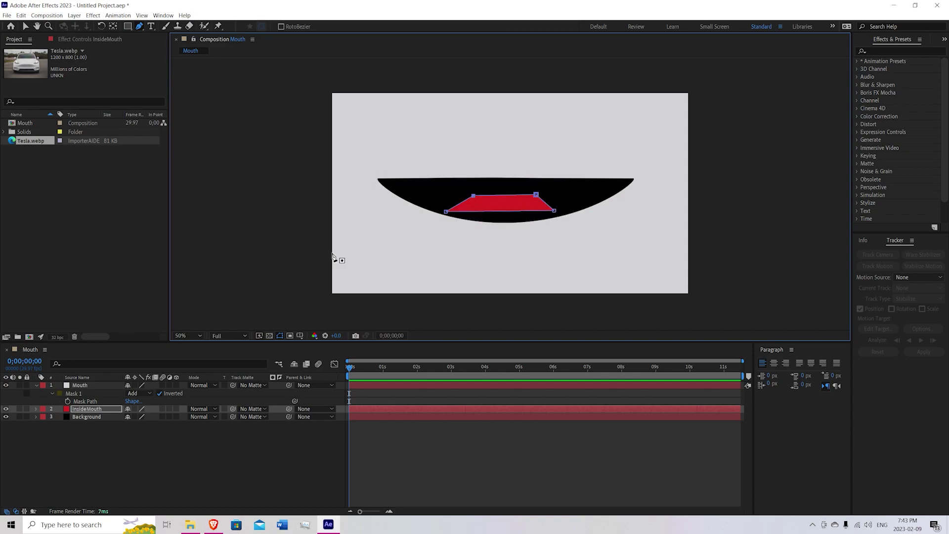
key(v)
drag(473, 196, 467, 194)
drag(446, 211, 448, 213)
drag(554, 210, 557, 211)
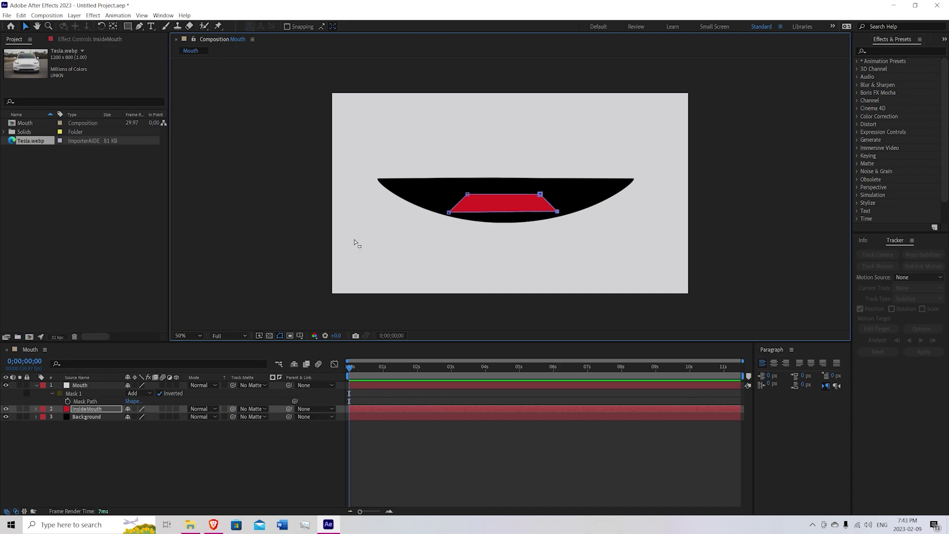
Step: Feather the InsideMouth mask to about 203 pixels and reshape one corner
click(113, 410)
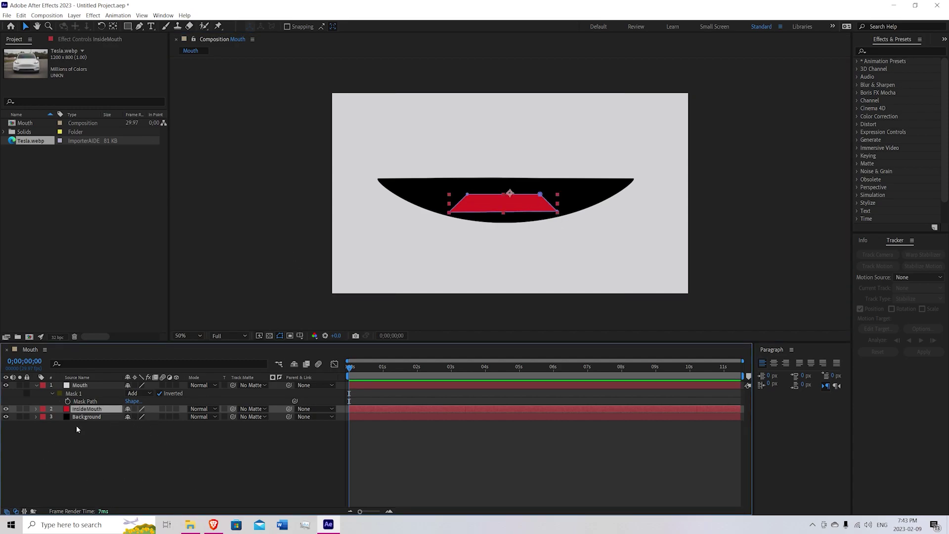
key(m)
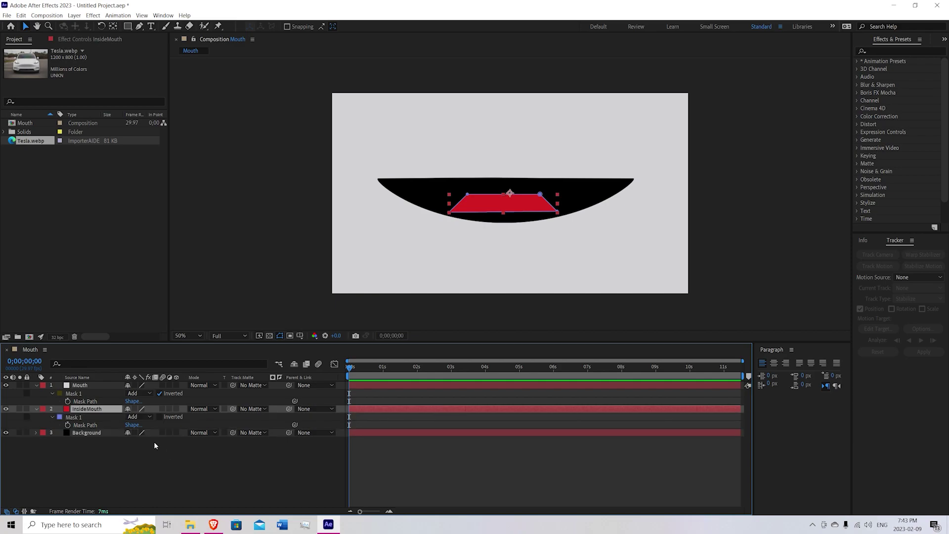
click(81, 417)
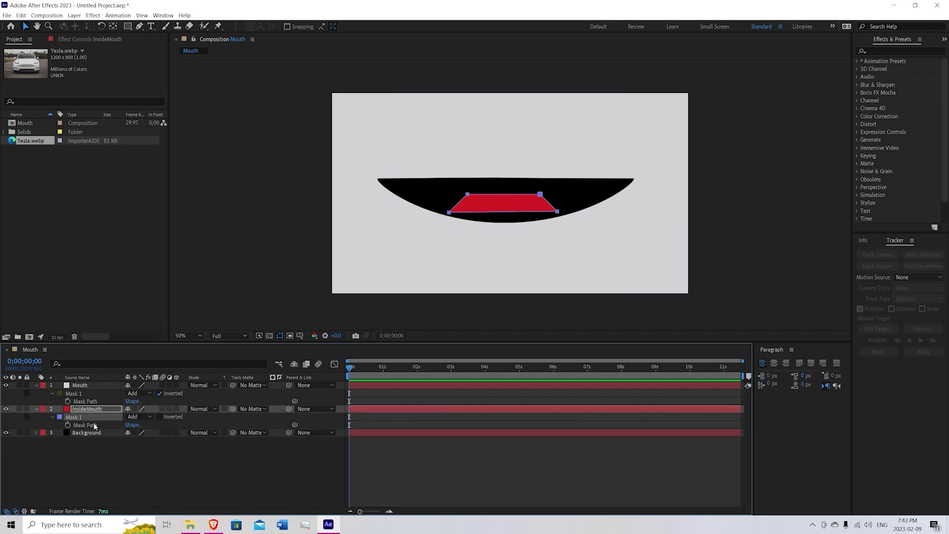
key(f)
drag(136, 424, 173, 423)
click(279, 335)
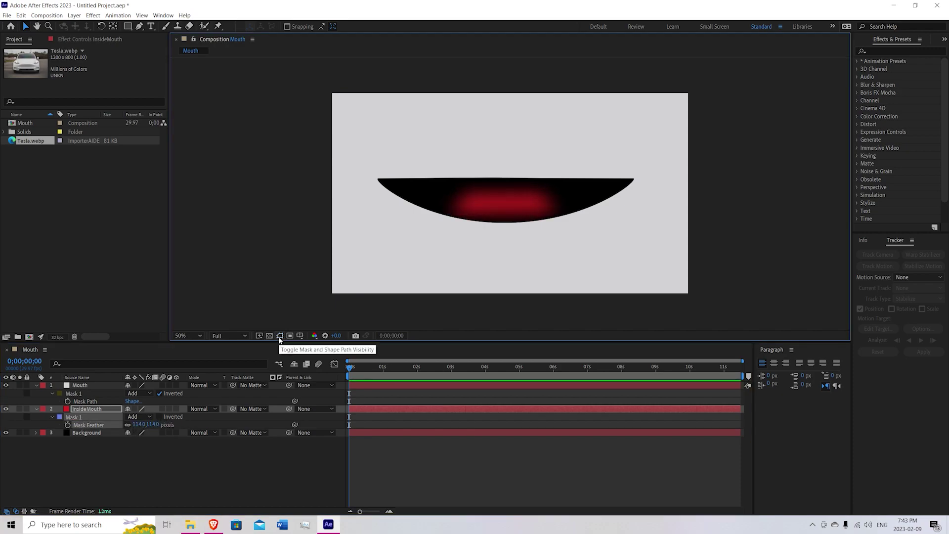
drag(139, 424, 163, 424)
click(90, 409)
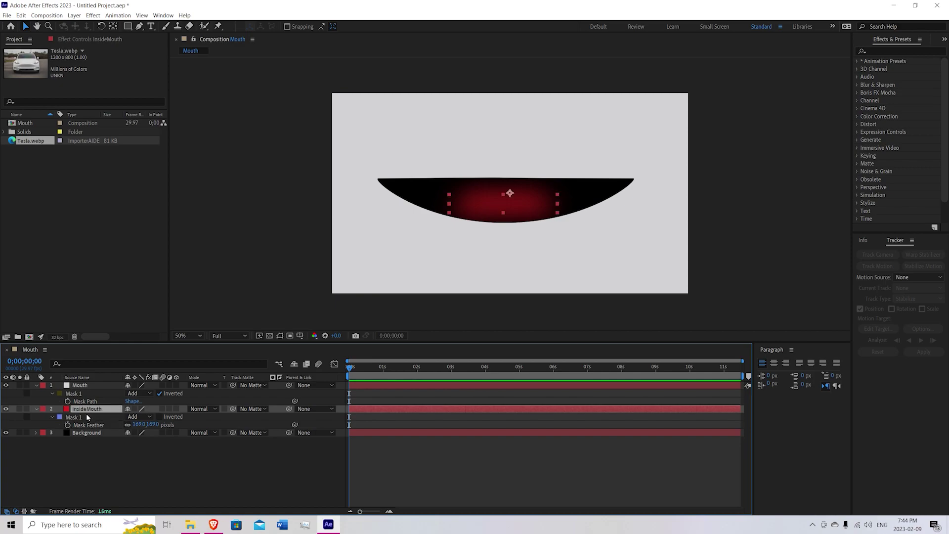
click(279, 335)
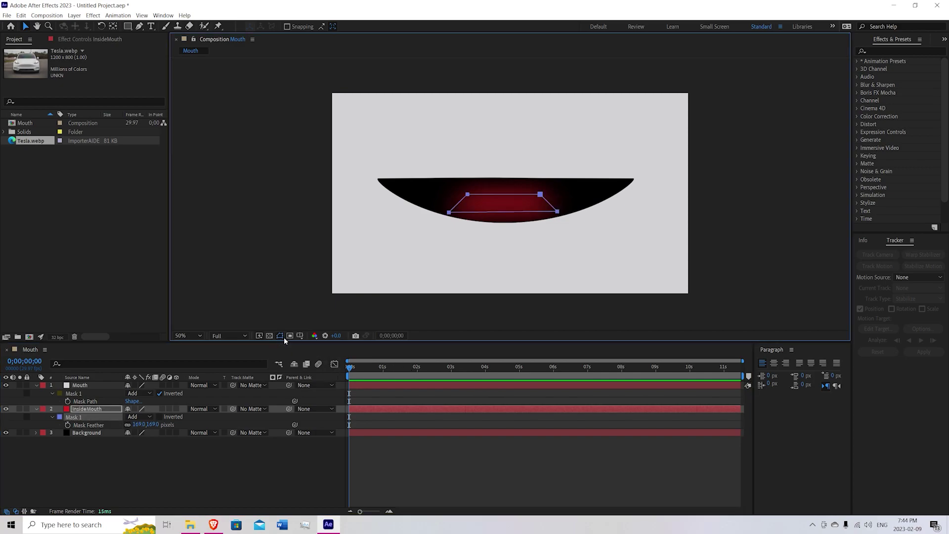
drag(469, 188, 436, 216)
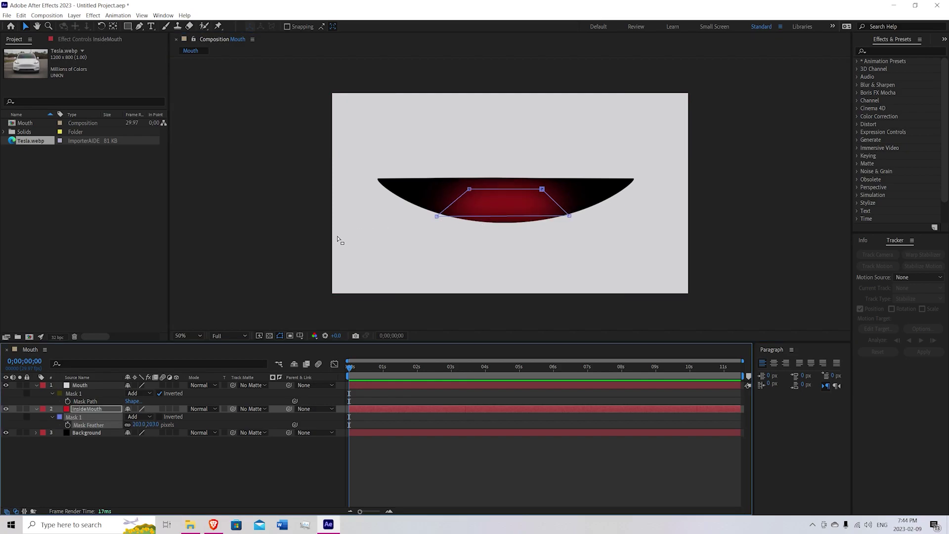
Step: Collapse the Mouth and InsideMouth layer properties in the timeline
click(142, 471)
click(97, 432)
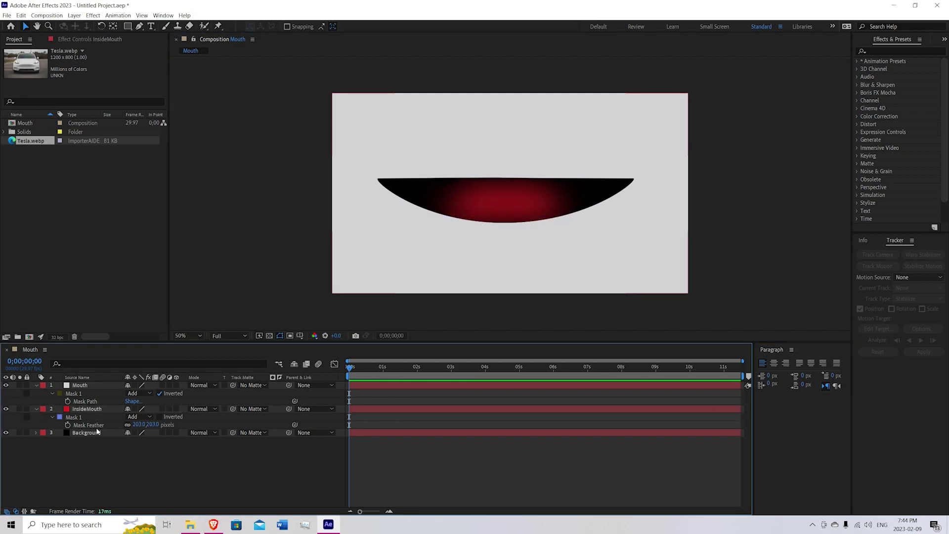
click(36, 385)
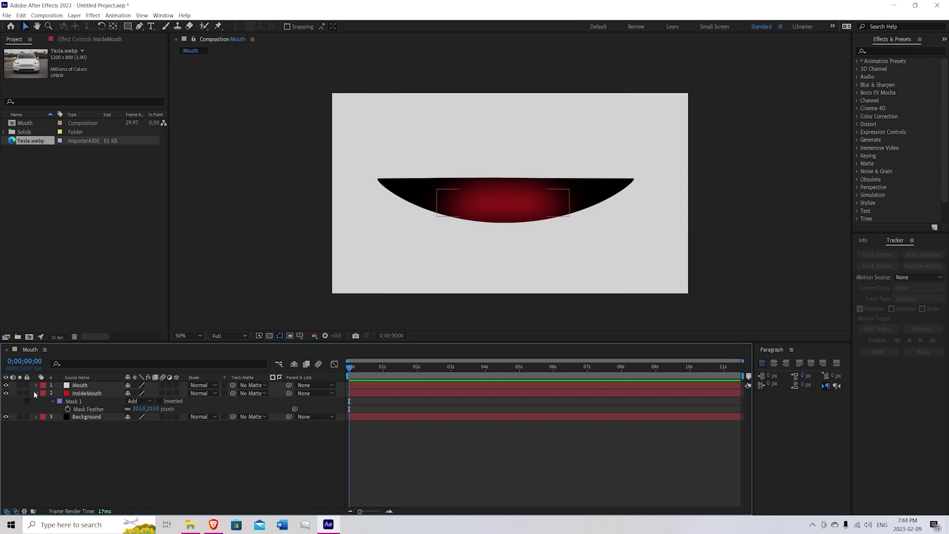
click(37, 393)
right_click(93, 413)
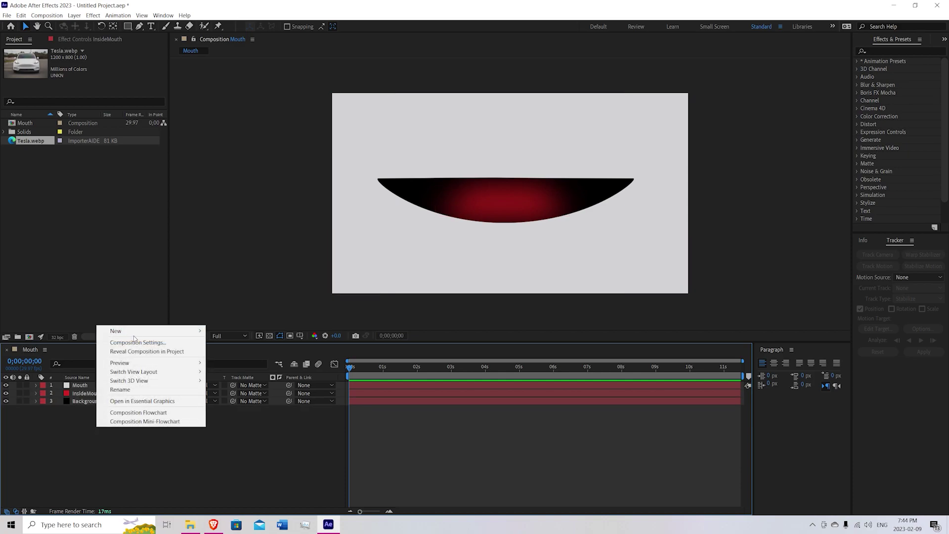
Step: Add a light-grey solid named 'Teeth'
mouse_move(137, 331)
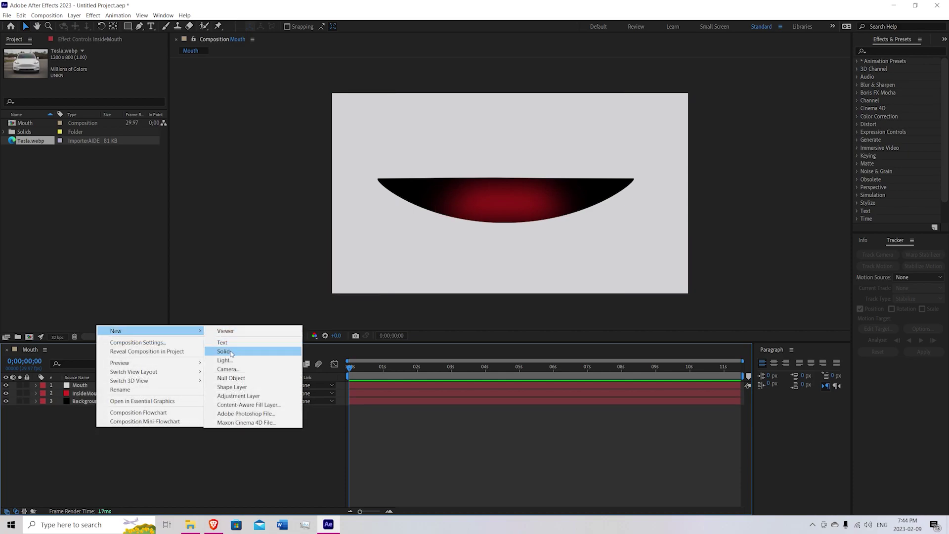
click(245, 352)
text(Teeth)
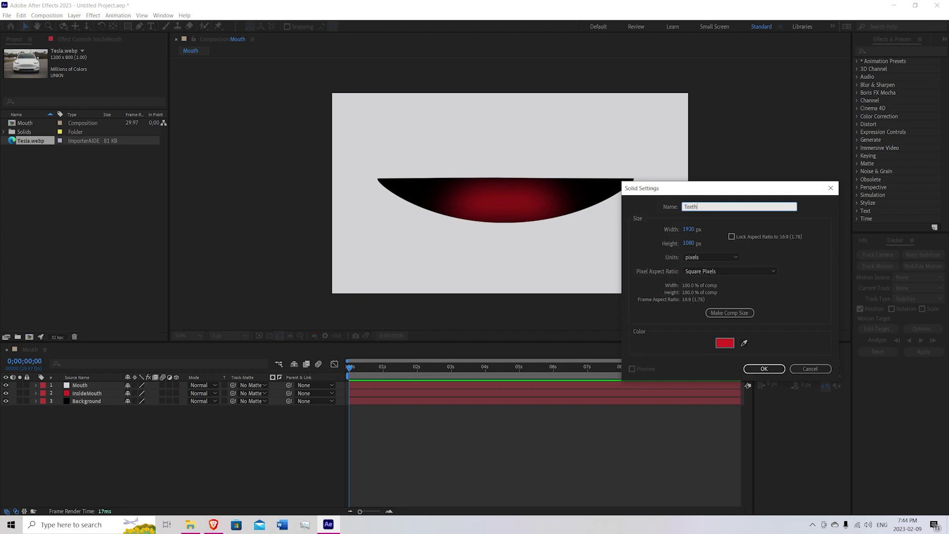
click(719, 346)
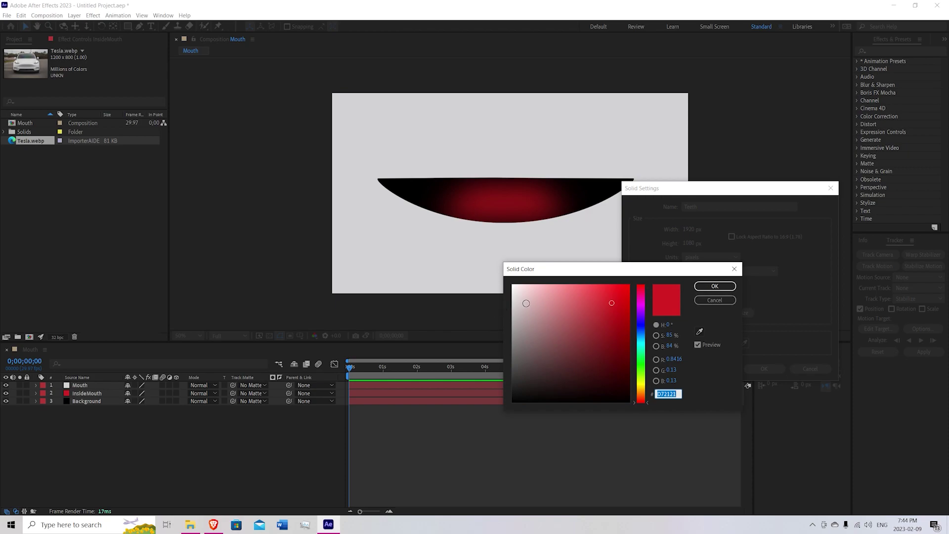
drag(524, 302, 507, 295)
click(715, 286)
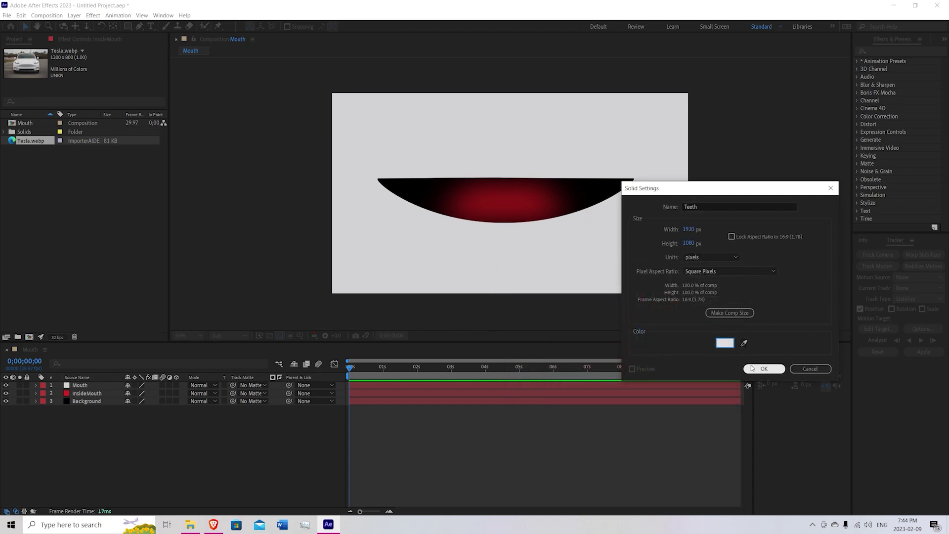
click(751, 368)
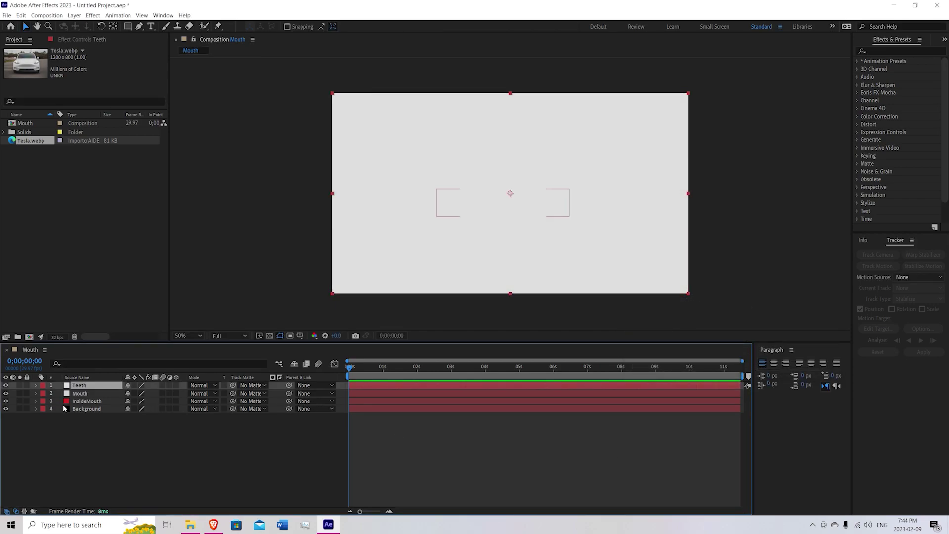
Step: Move the Teeth layer below Mouth and lower its opacity to 72%
key(t)
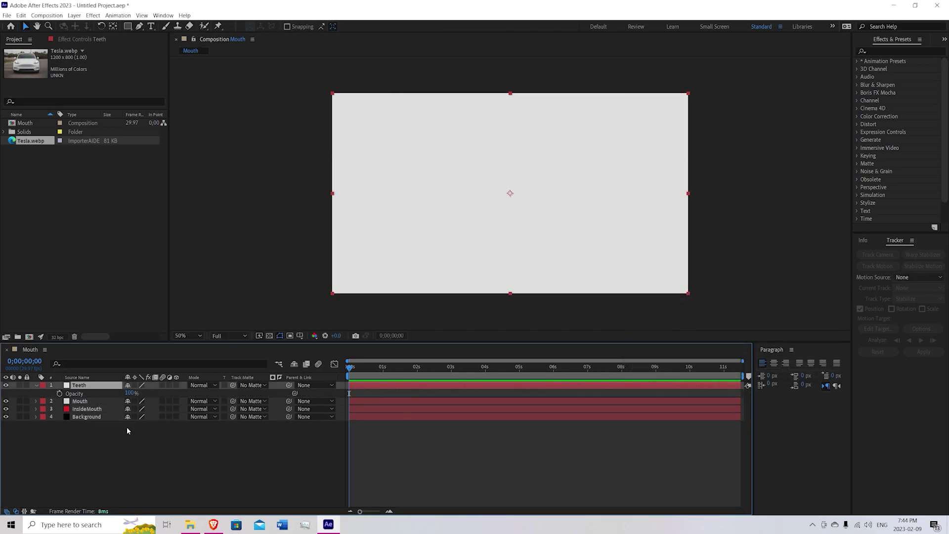
drag(87, 387, 84, 407)
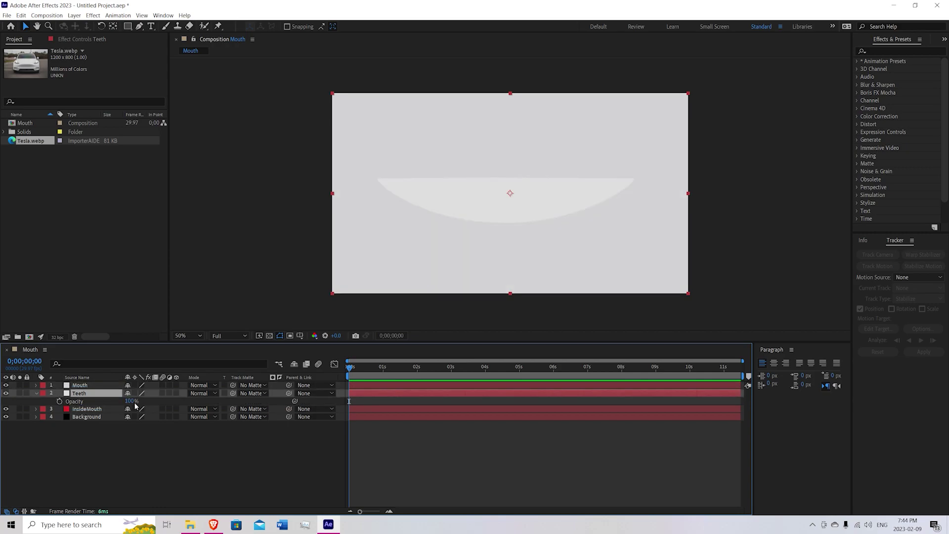
drag(130, 401, 118, 402)
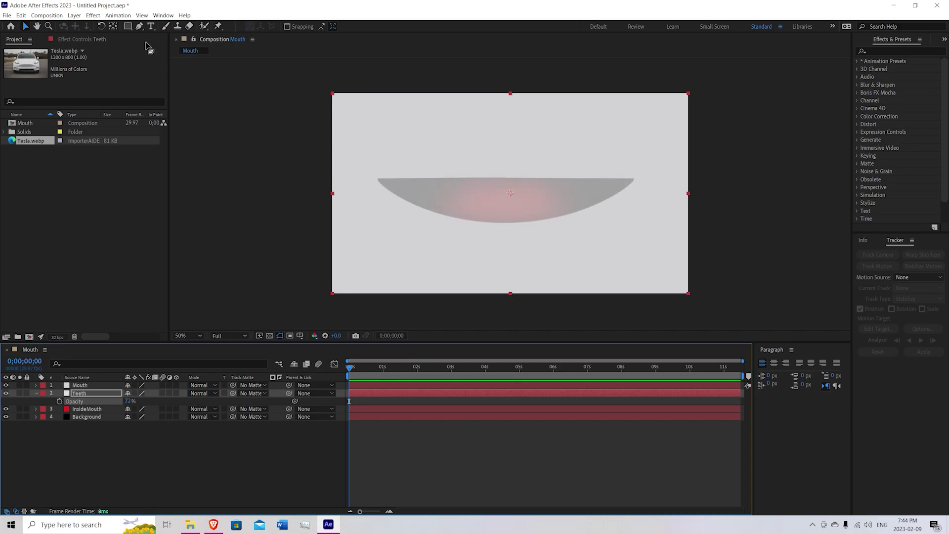
Step: Draw Mask 1 for the upper teeth on the Teeth layer and set opacity to 100%
click(139, 27)
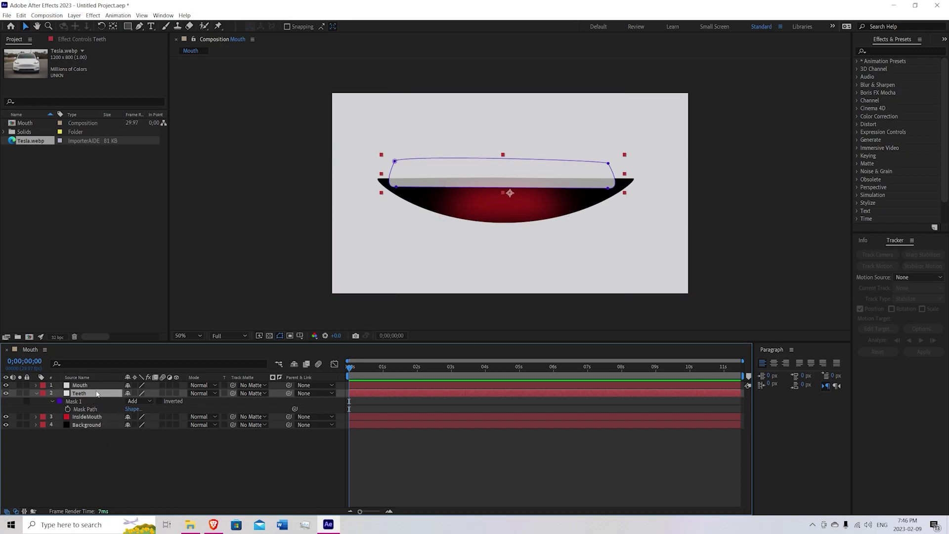
key(t)
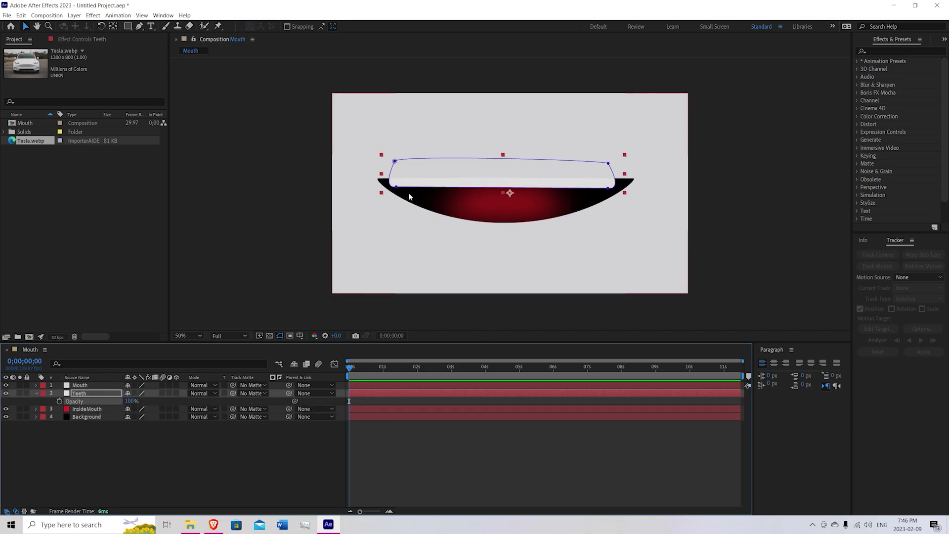
click(279, 337)
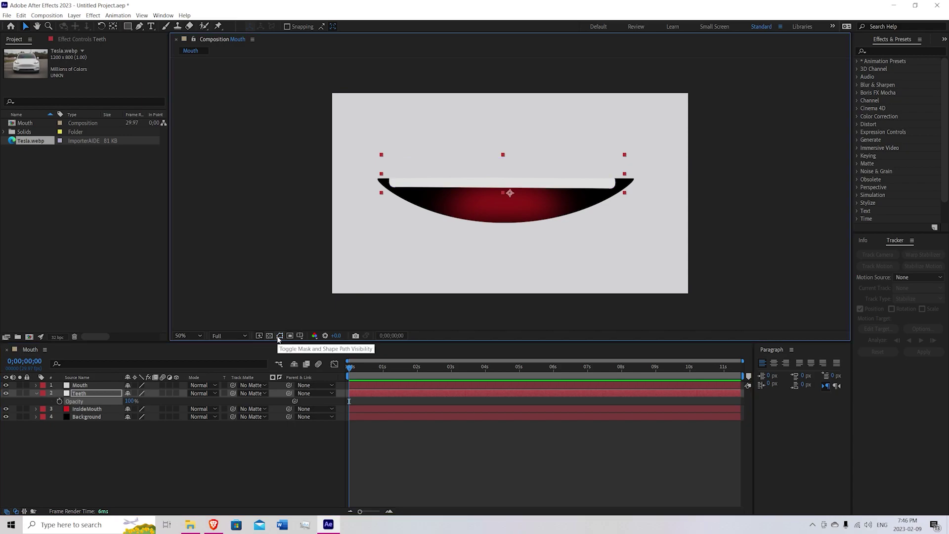
click(278, 336)
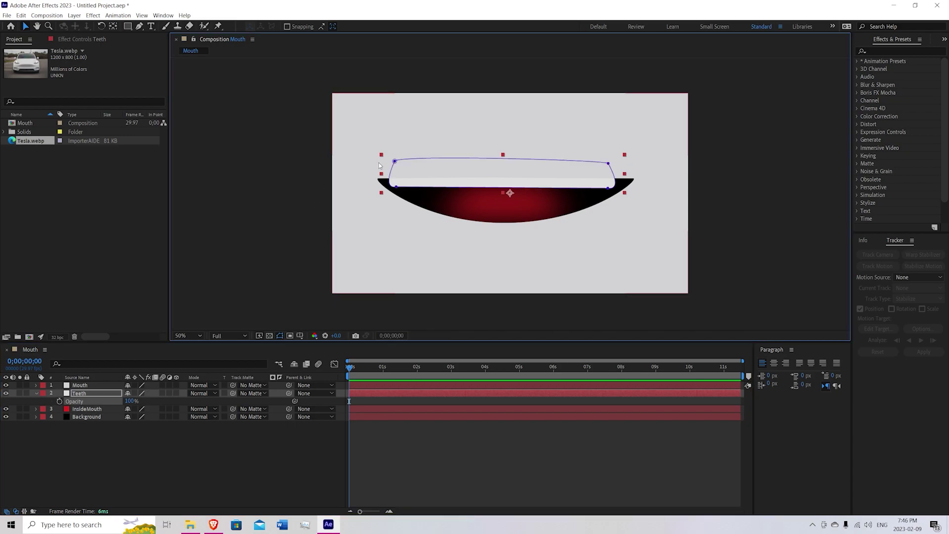
Step: Add Mask 2 on the Teeth layer for the lower teeth strip
key(m)
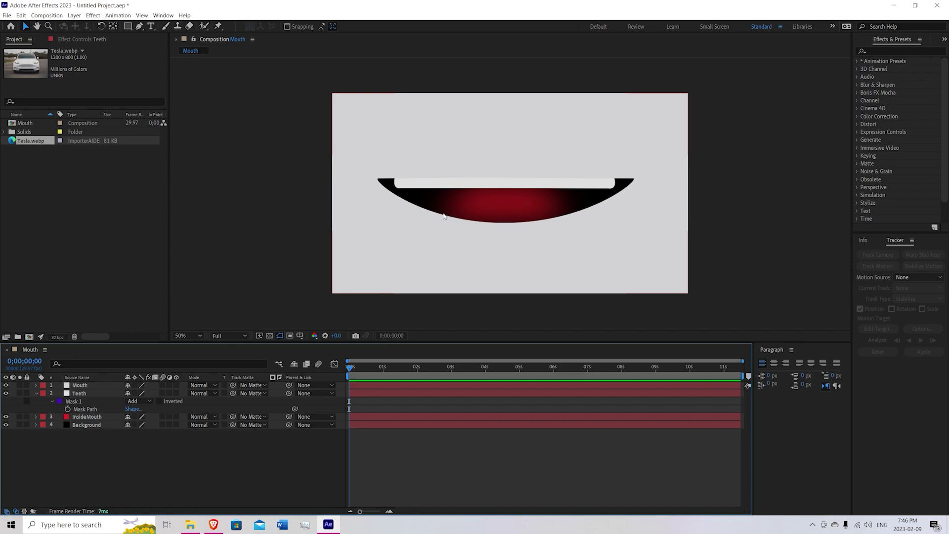
key(ctrl+t)
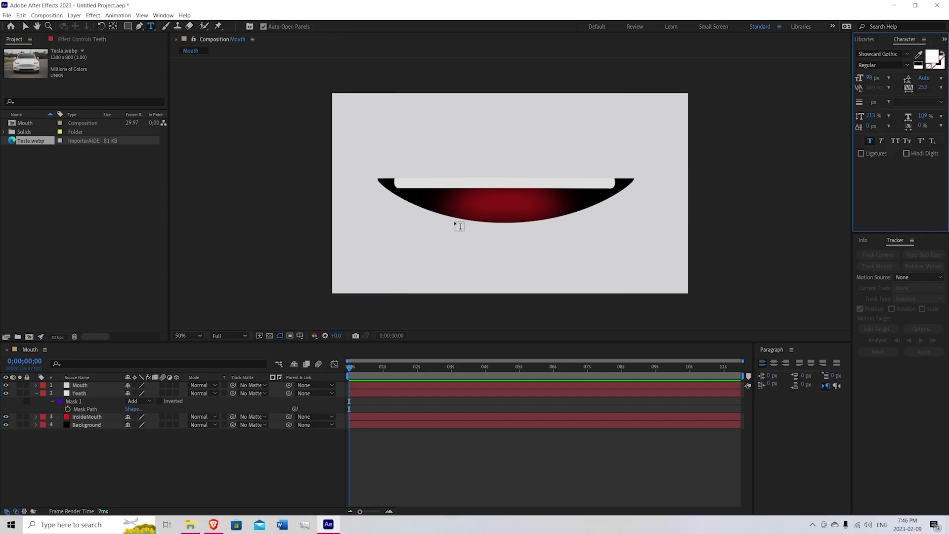
key(g)
key(ctrl+v)
key(v)
key(F2)
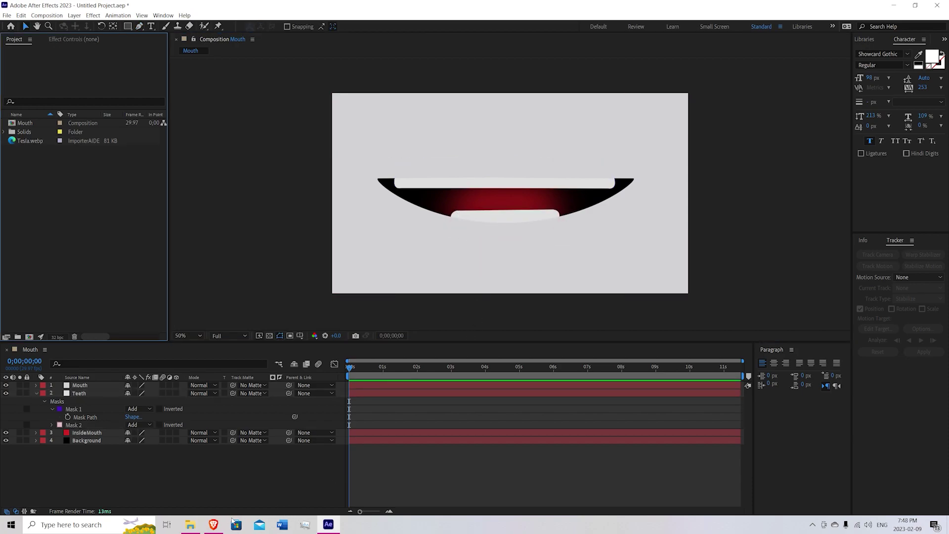
Step: Import the grunge texture PNG and place it as layer 2 between Mouth and Teeth
click(190, 524)
drag(327, 189, 47, 197)
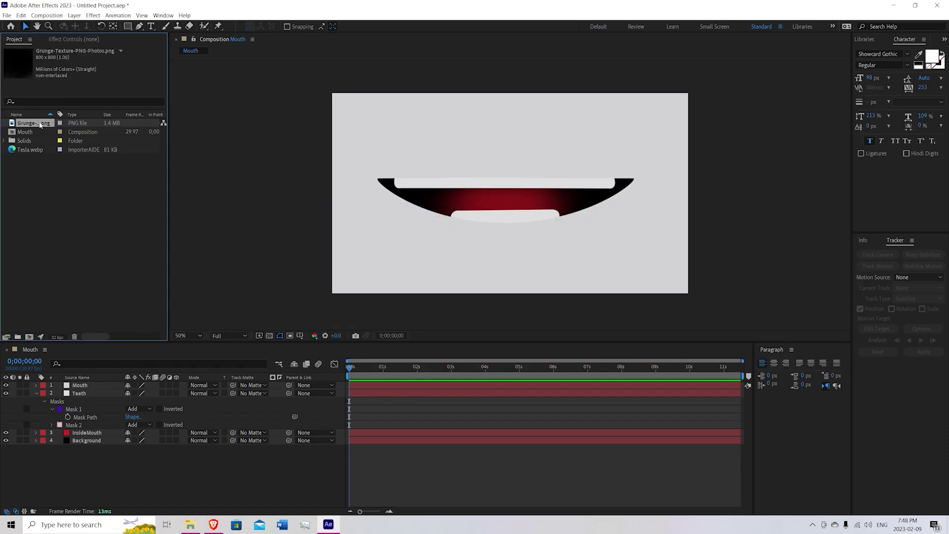
drag(40, 125, 83, 392)
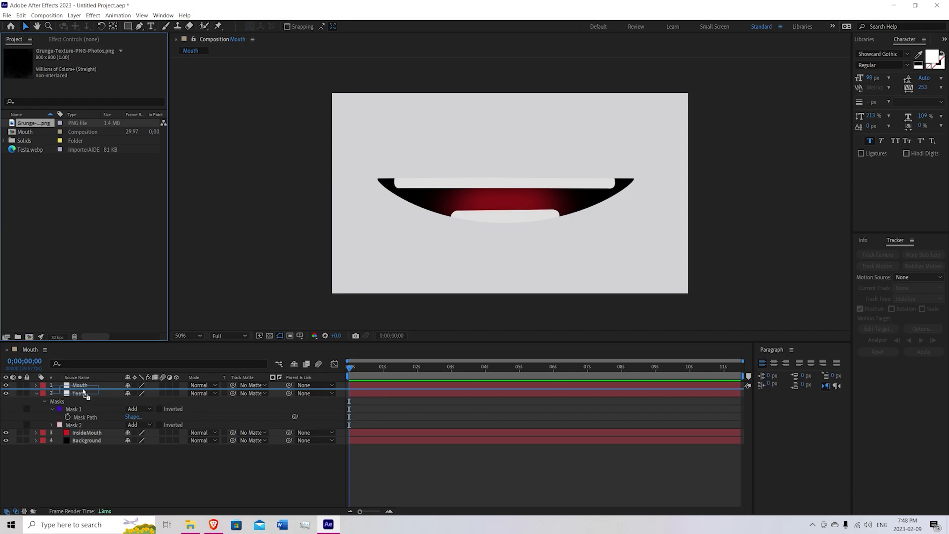
drag(83, 391, 83, 393)
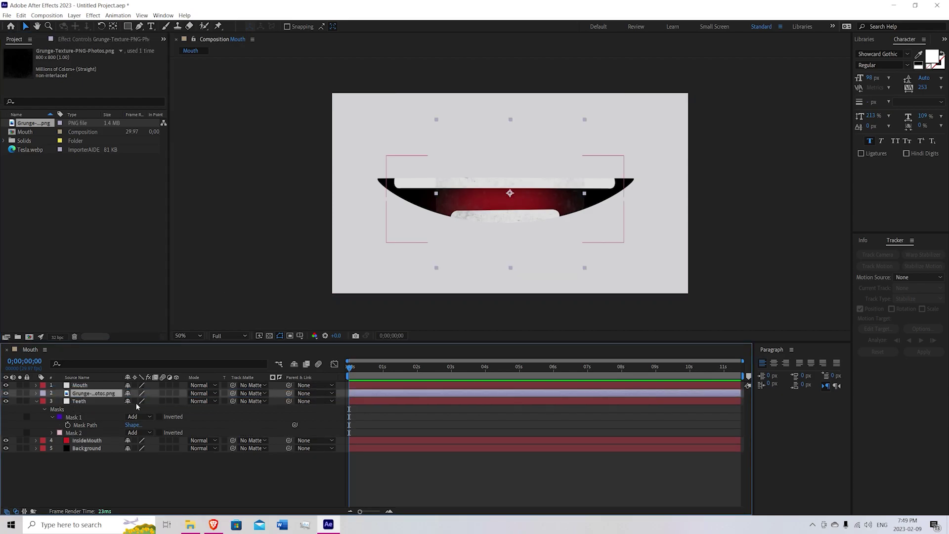
Step: Scale the grunge texture to 190% and set its opacity to 29%
key(s)
drag(137, 404, 176, 403)
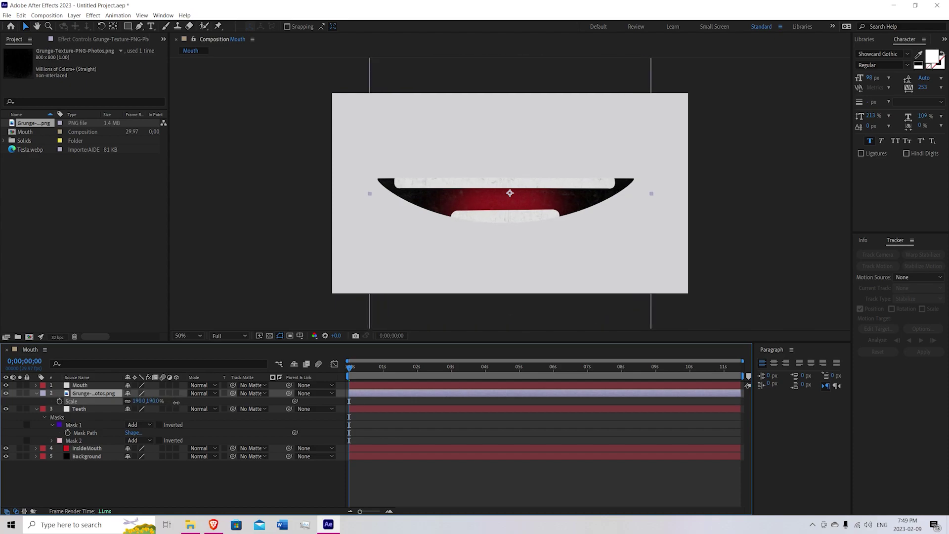
key(t)
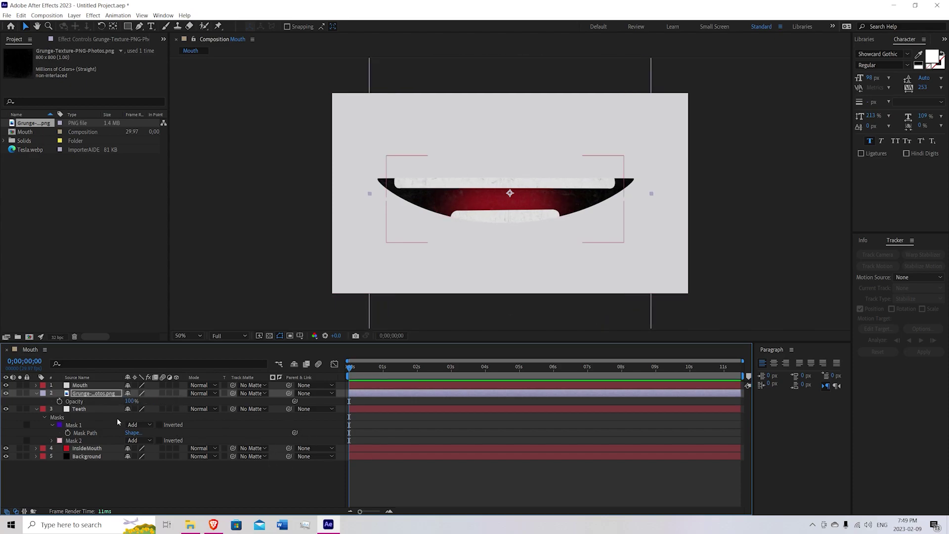
drag(130, 401, 120, 404)
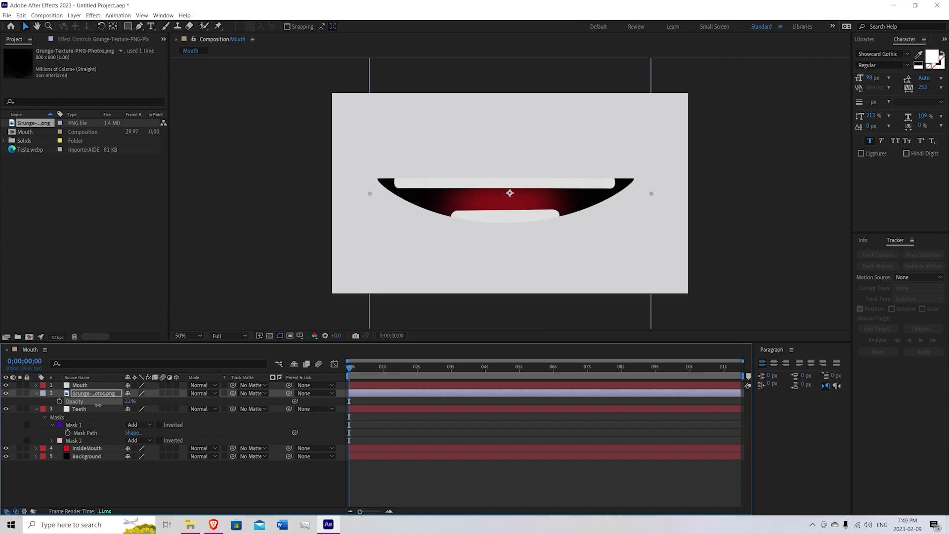
drag(100, 405, 100, 404)
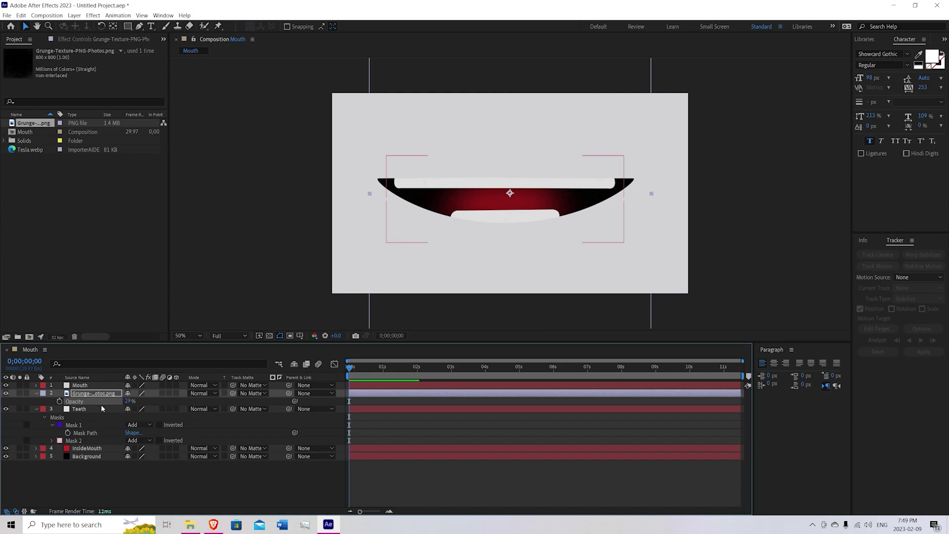
Step: Copy both teeth masks from the Teeth layer onto the grunge texture layer
click(82, 409)
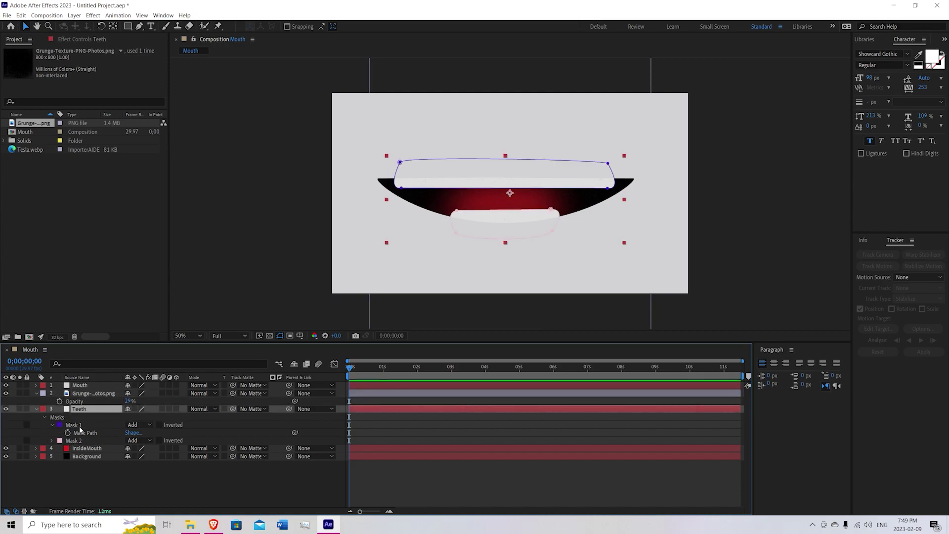
click(82, 426)
shift+click(82, 441)
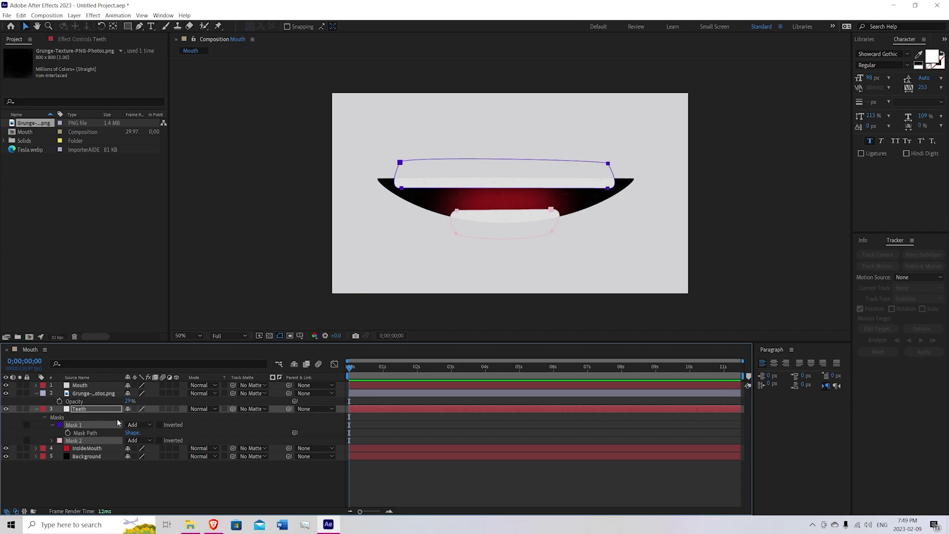
click(95, 392)
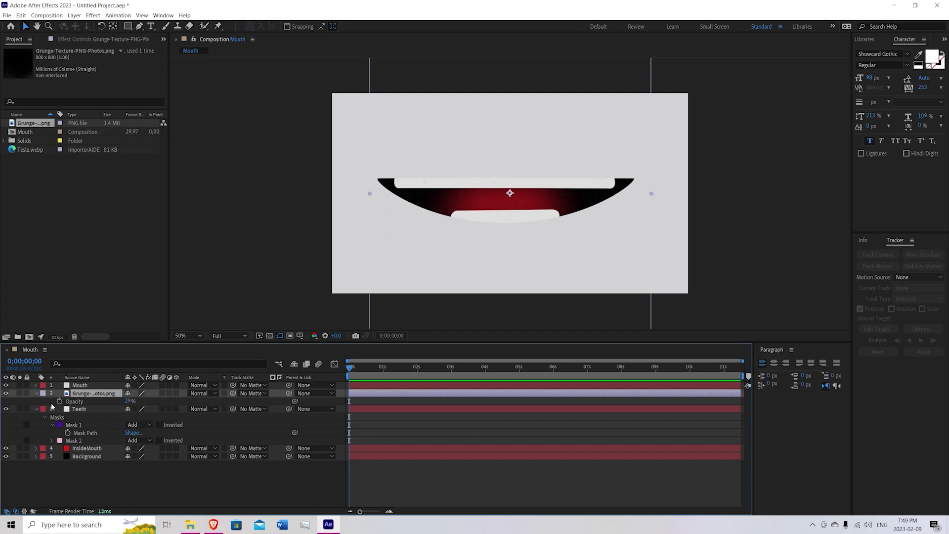
key(ctrl+v)
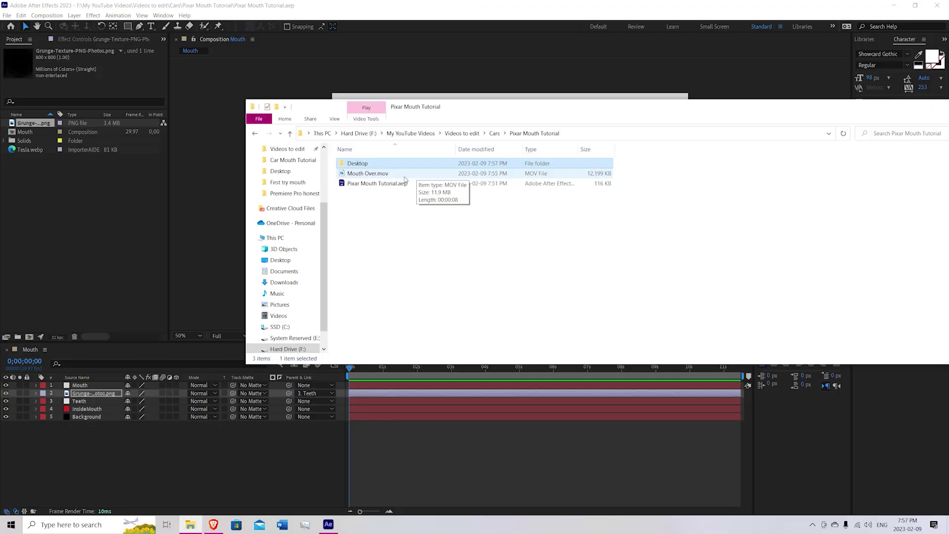
Step: Select the Mouth Over.mov clip in the Pixar Mouth Tutorial folder
key(Down)
key(Down)
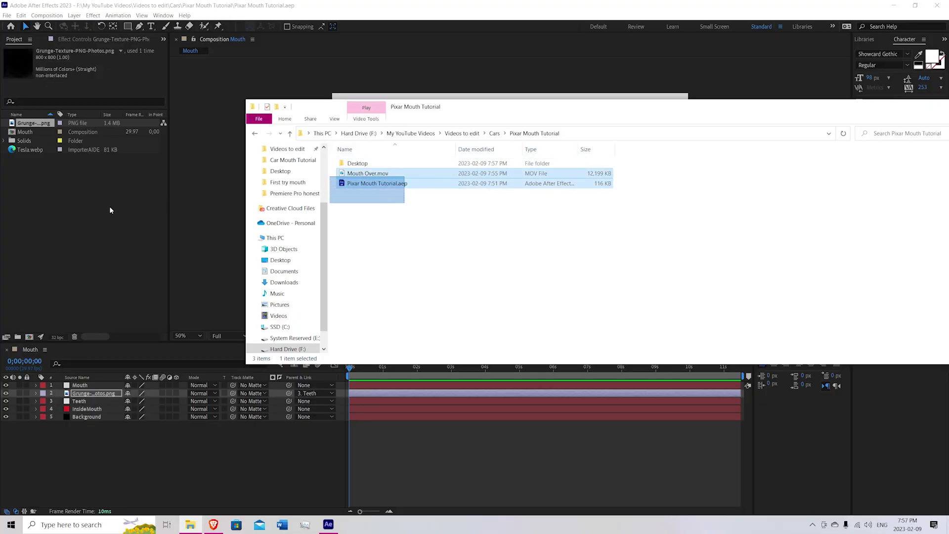
key(Up)
key(Up)
click(361, 177)
Step: Import Mouth Over.mov, add it as the top layer, scale it to 290% and move it down
drag(361, 178, 63, 209)
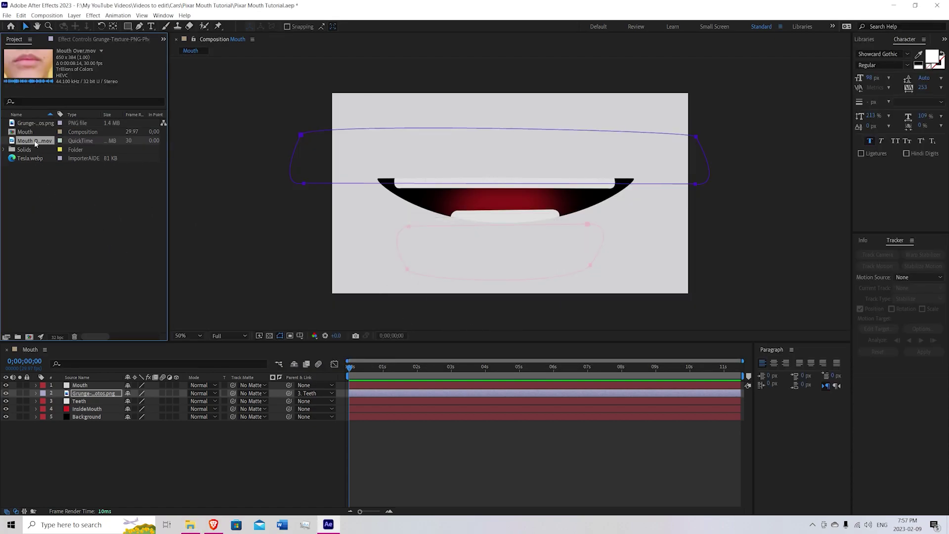
drag(36, 144, 87, 386)
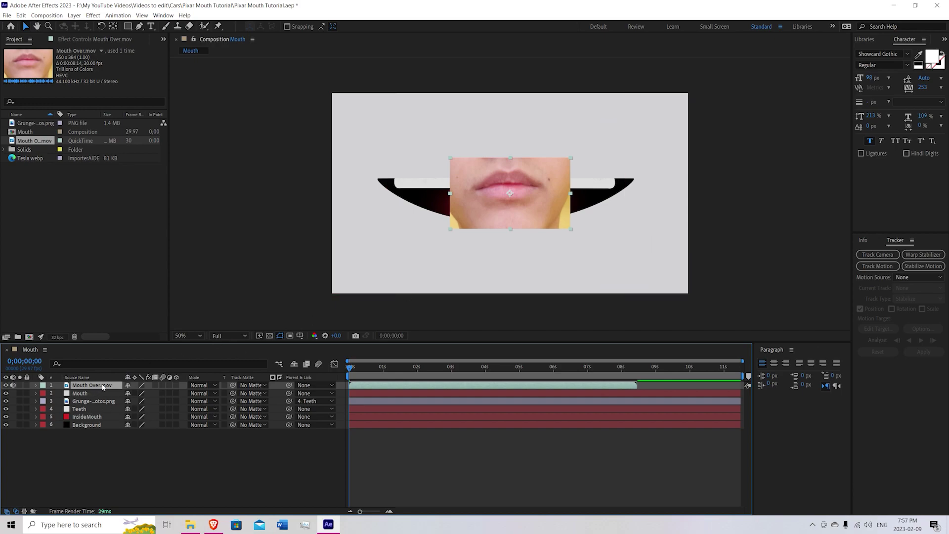
key(s)
drag(139, 393, 348, 393)
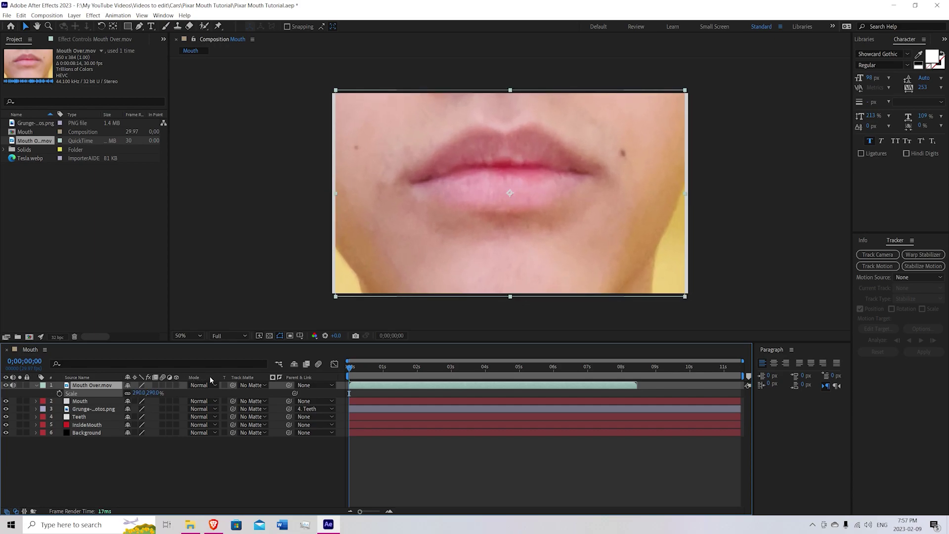
mouse_move(524, 207)
mouse_down()
mouse_move(514, 260)
mouse_move(527, 215)
mouse_up()
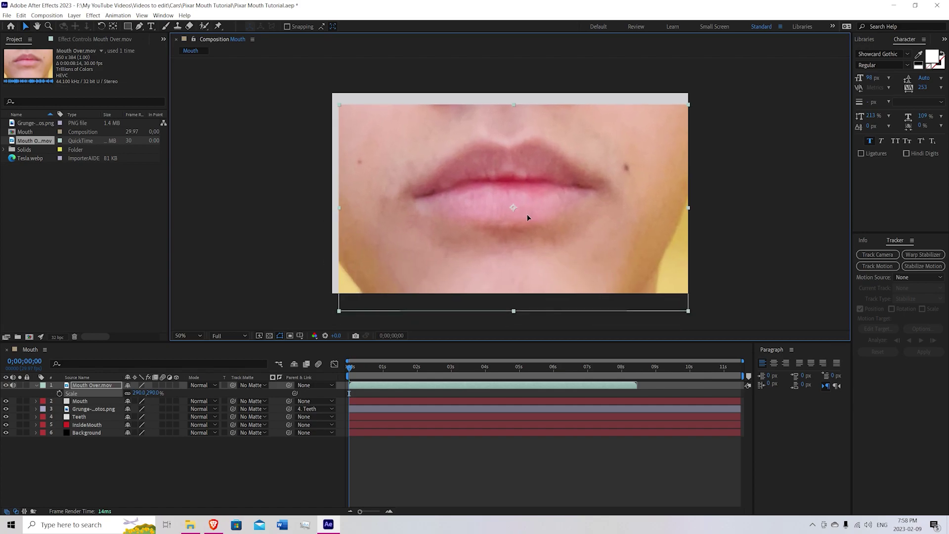
Step: Lower the lip video's opacity to 82% and line it up over the cartoon mouth
click(107, 389)
key(t)
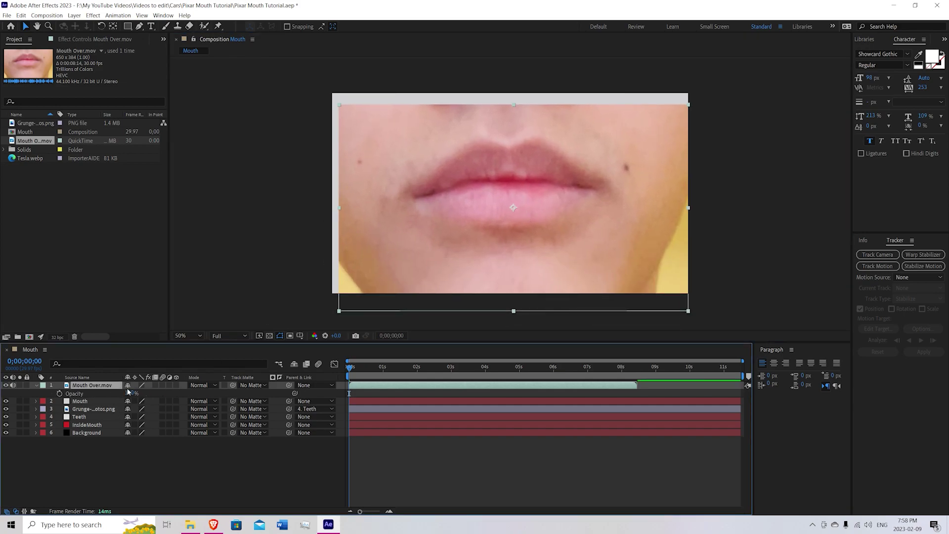
drag(129, 393, 120, 393)
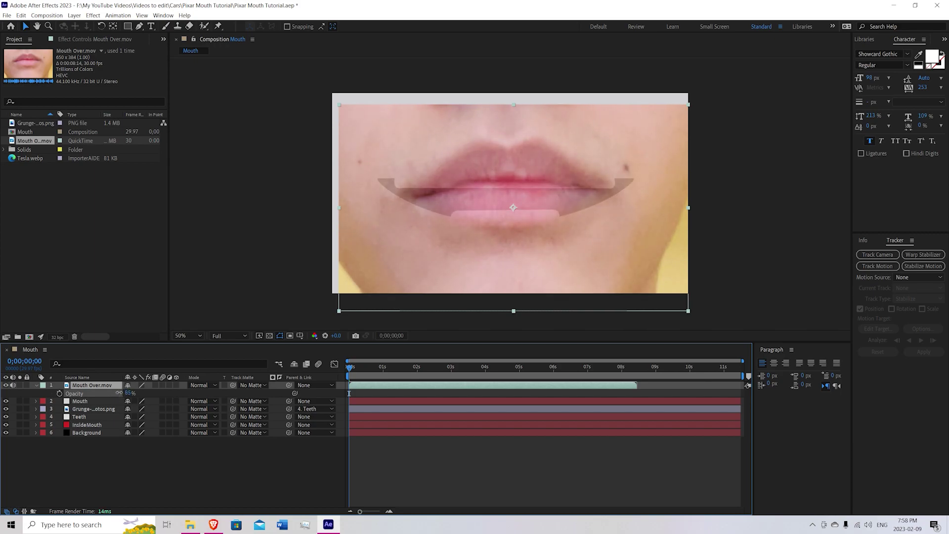
mouse_move(514, 218)
mouse_down()
mouse_move(506, 239)
mouse_move(509, 226)
mouse_up()
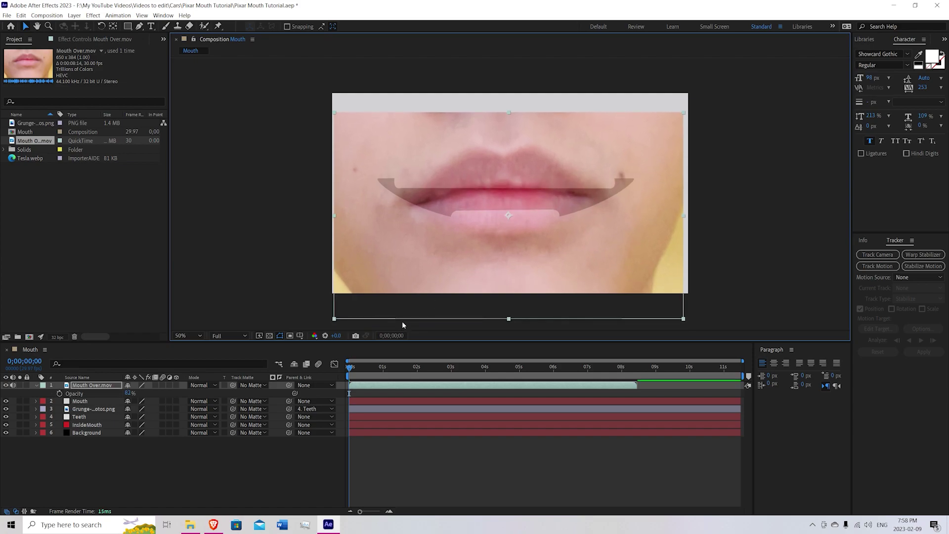
Step: Reveal the mask properties of the Mouth, Teeth and InsideMouth layers
click(77, 385)
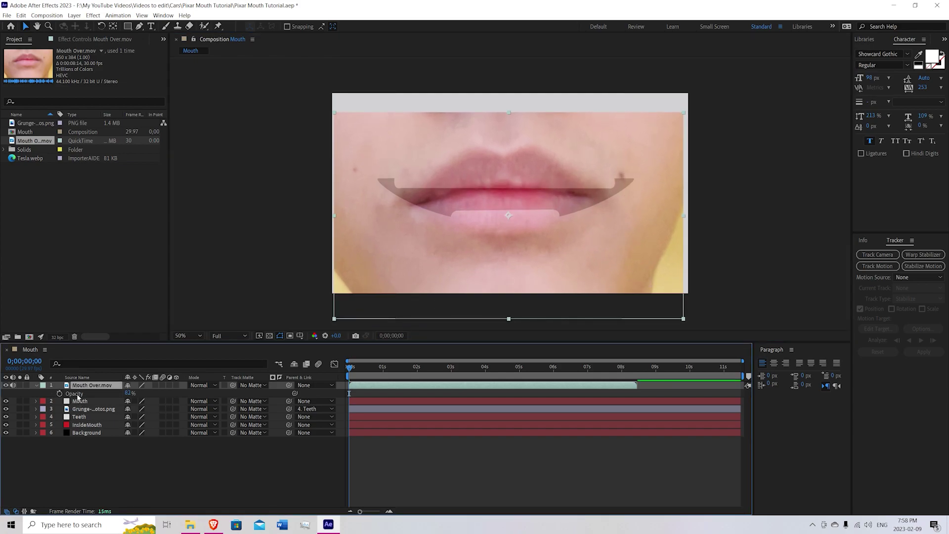
click(77, 401)
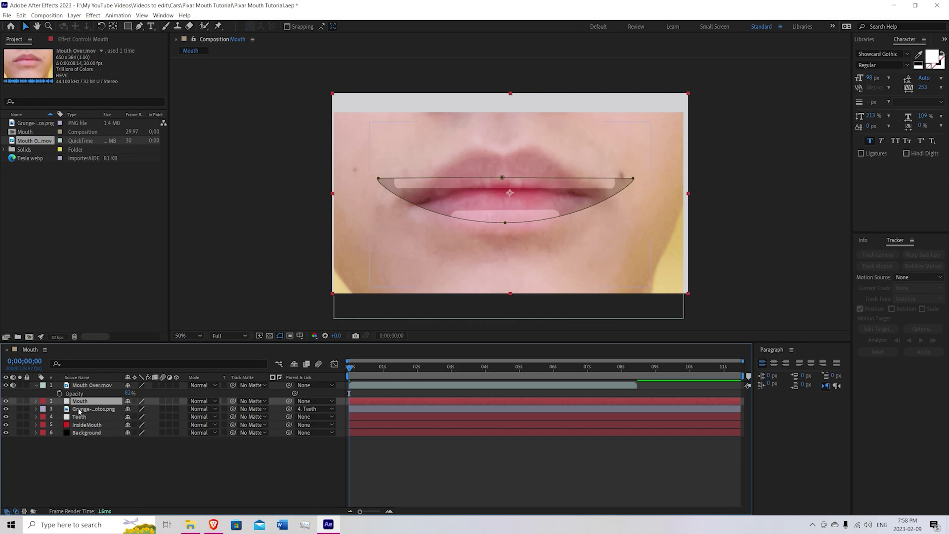
key(m)
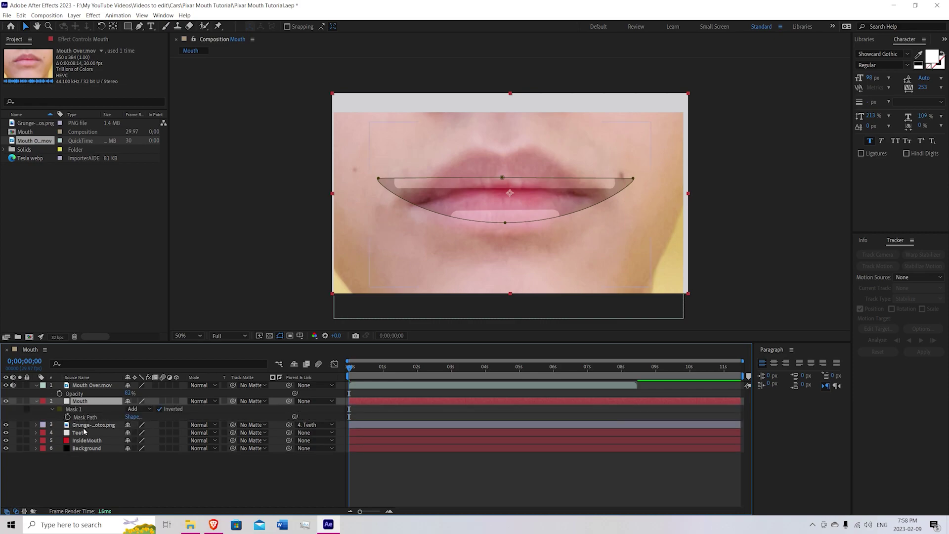
click(82, 433)
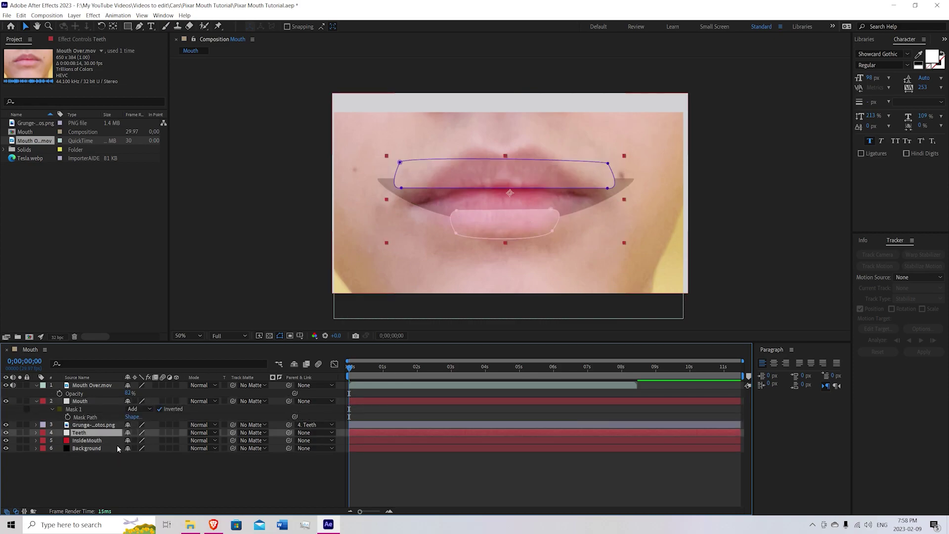
key(m)
click(91, 472)
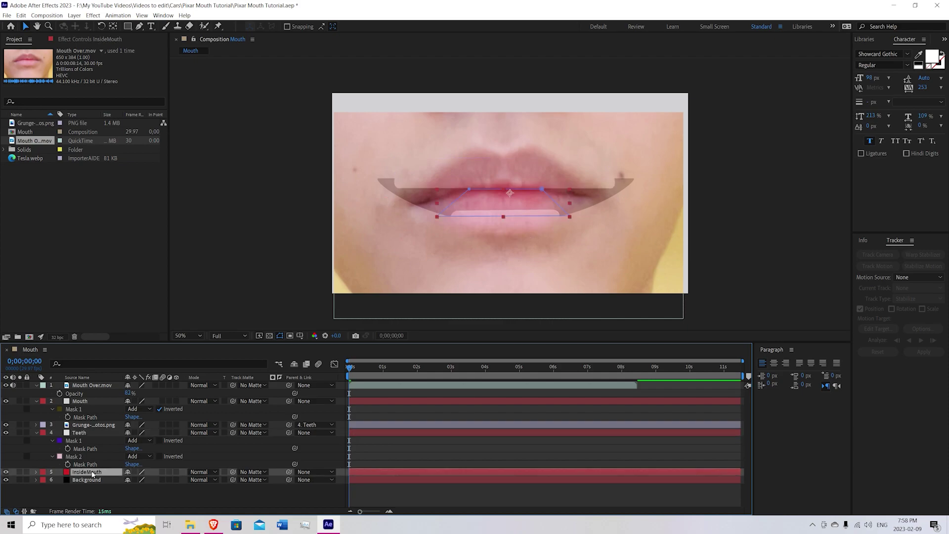
key(m)
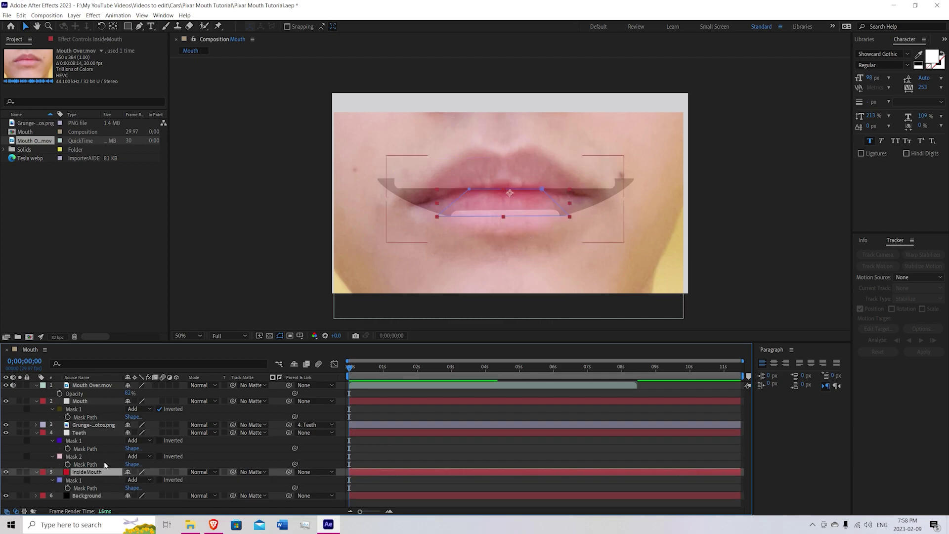
click(36, 385)
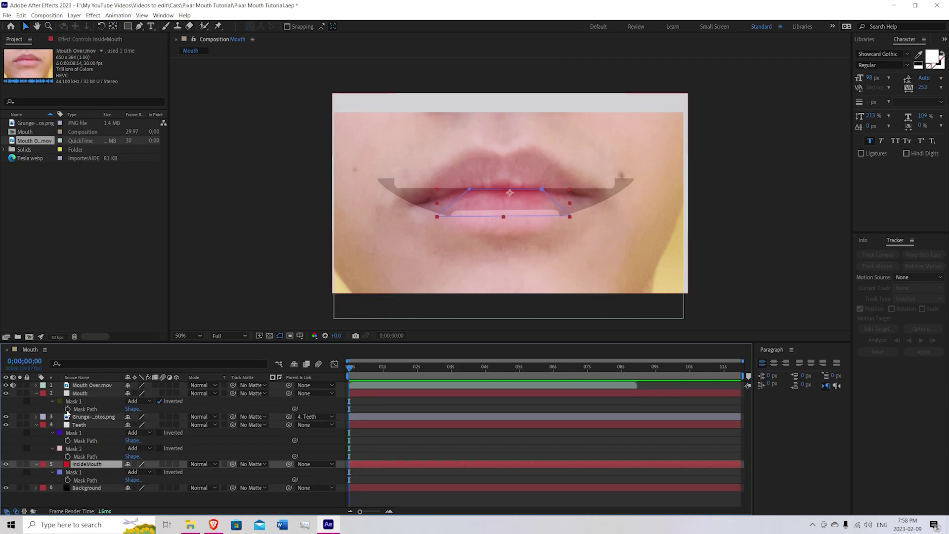
Step: Set starting Mask Path keyframes on all four masks and flatten the Mouth mask along the lips
click(67, 409)
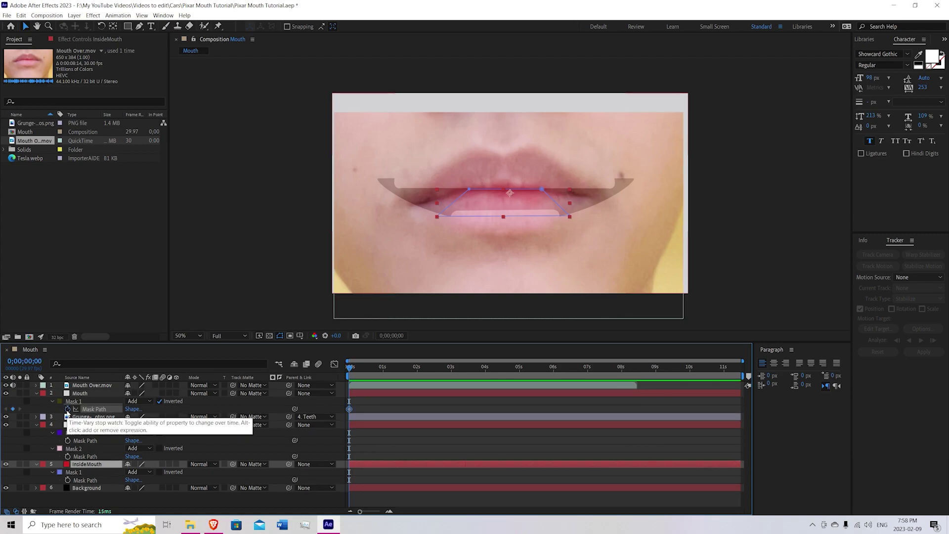
click(68, 440)
click(67, 456)
click(67, 480)
click(341, 393)
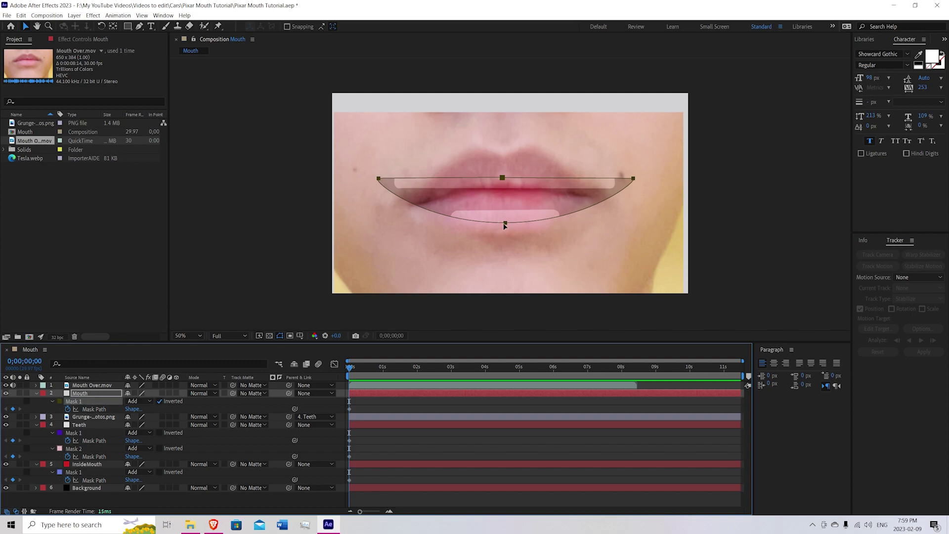
drag(505, 224, 502, 178)
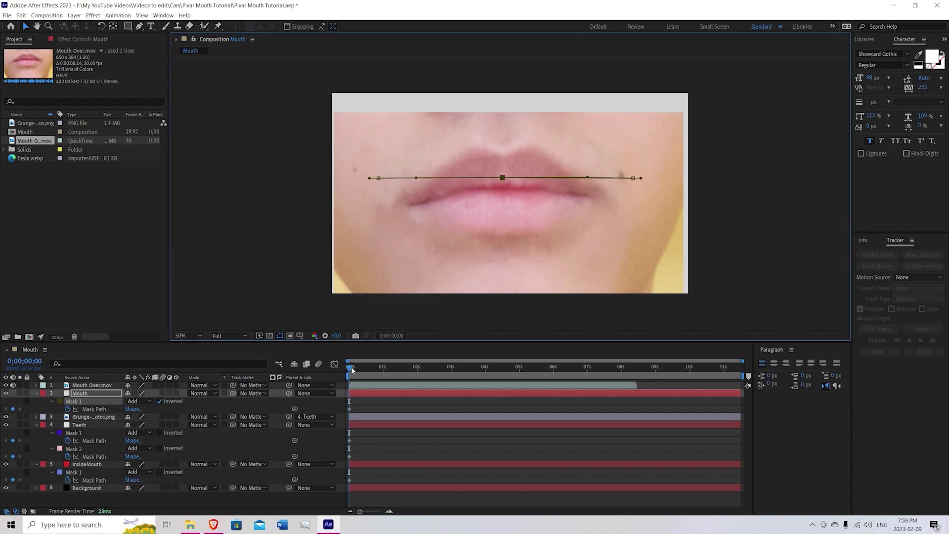
Step: At 0;00;02;29, paste the closed-mouth keyframes for the Mouth, Teeth and InsideMouth masks
drag(351, 369, 453, 359)
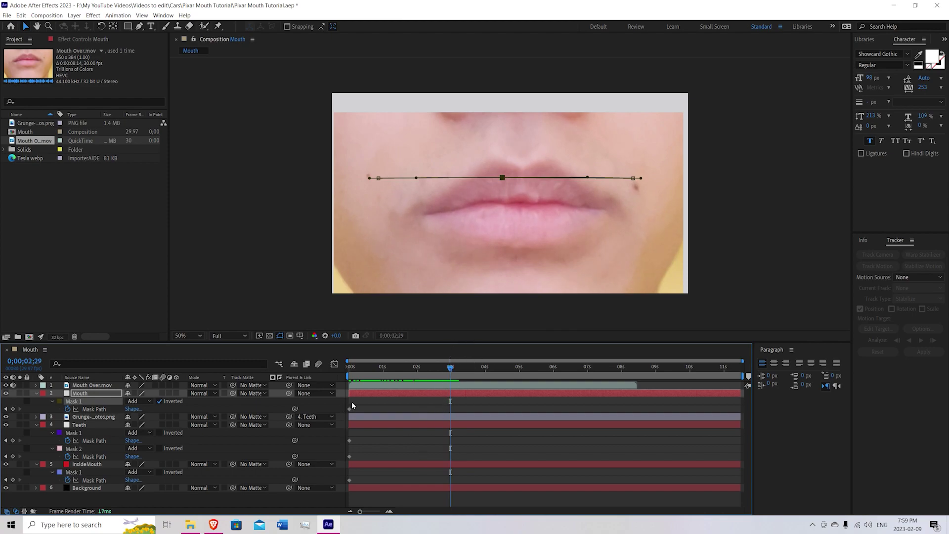
drag(352, 402, 348, 412)
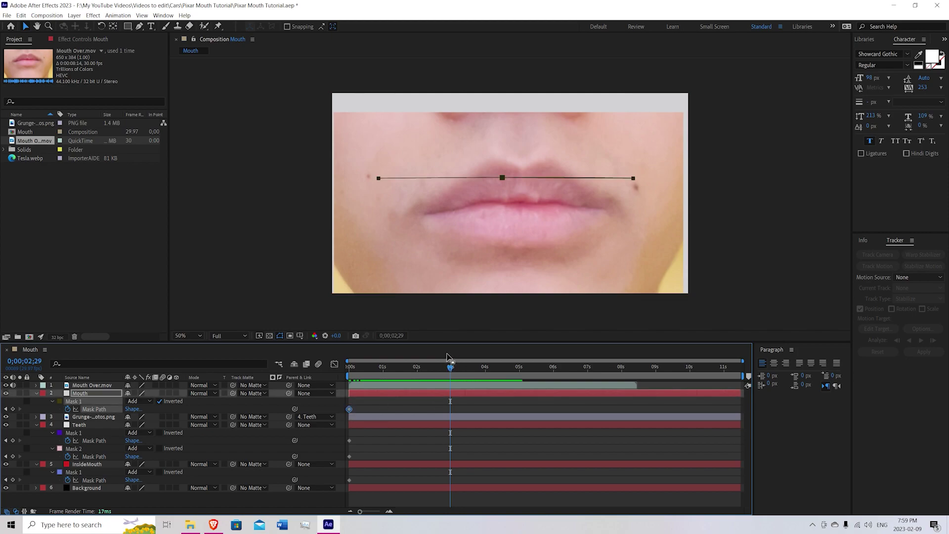
key(ctrl+v)
drag(349, 436, 367, 467)
key(ctrl+c)
key(ctrl+v)
click(350, 479)
key(ctrl+c)
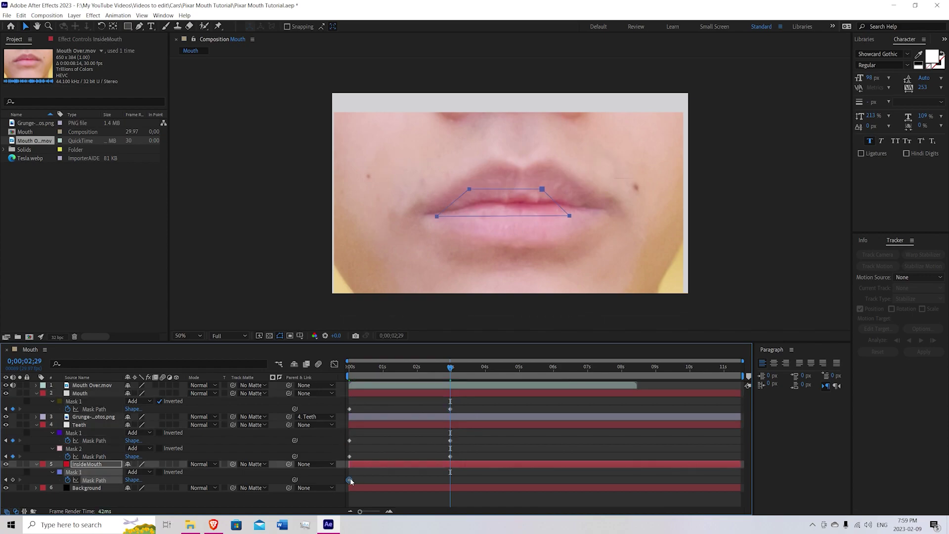
key(ctrl+v)
Step: Step frame by frame to 0;00;03;11, where the lips are widest open
key(Page_Down)
key(Page_Down)
key(Page_Down)
key(Page_Down)
key(Page_Down)
key(Page_Down)
key(Page_Down)
key(Page_Down)
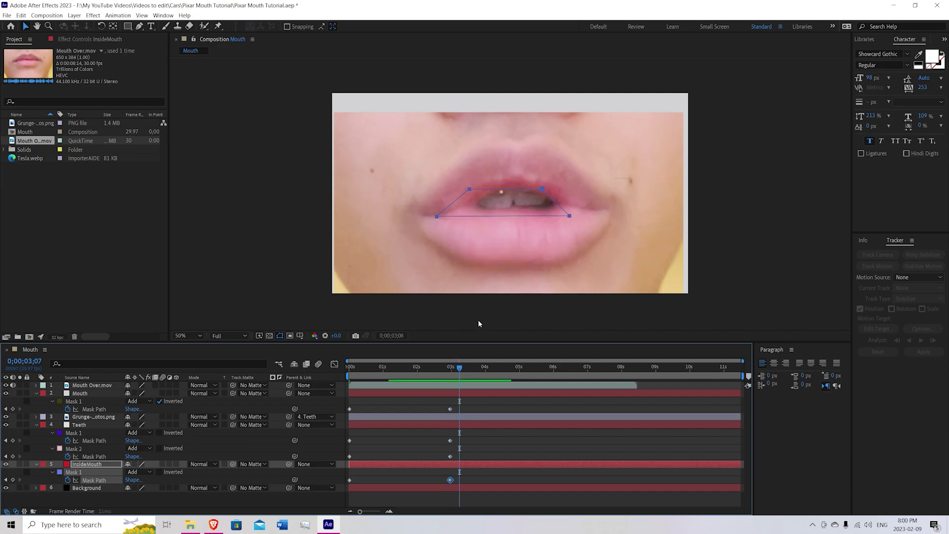
key(Page_Down)
key(Page_Down)
key(Page_Down)
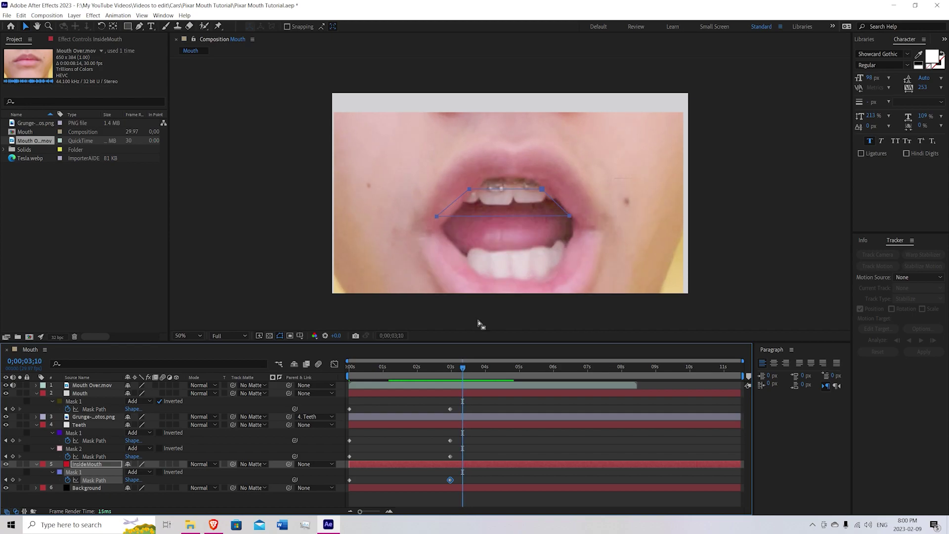
key(Page_Up)
key(Page_Up)
key(Page_Down)
key(Page_Down)
key(Page_Down)
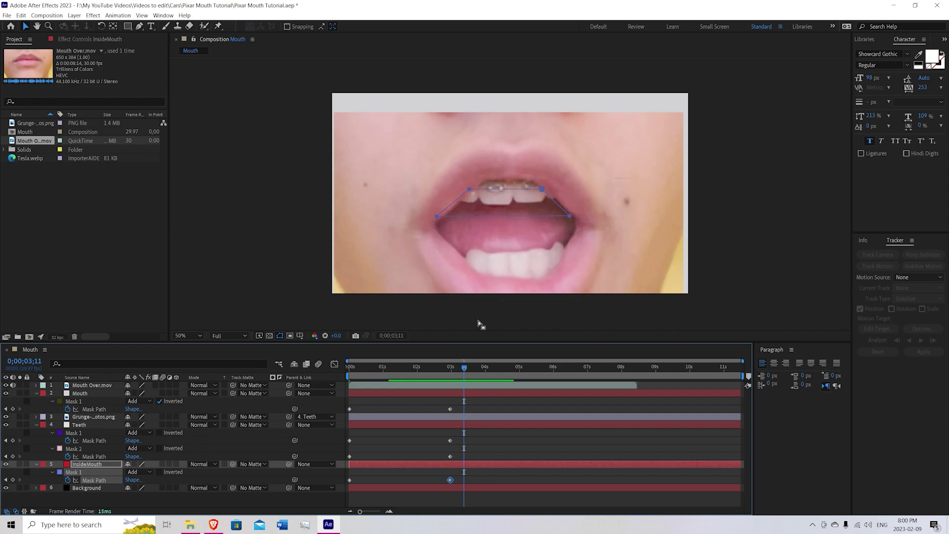
click(97, 401)
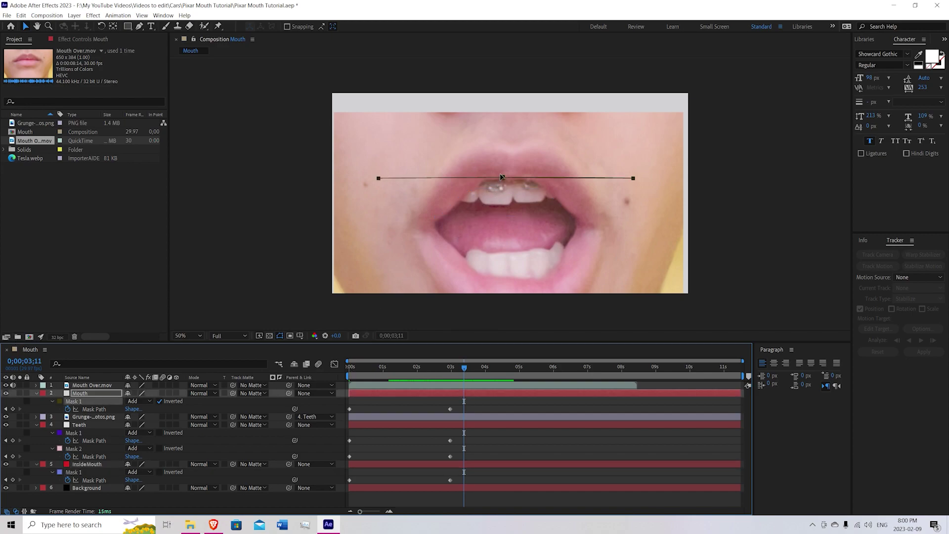
Step: Pull the Mouth mask's middle point to the lower lip, move the corners in, and round it
drag(503, 179, 505, 185)
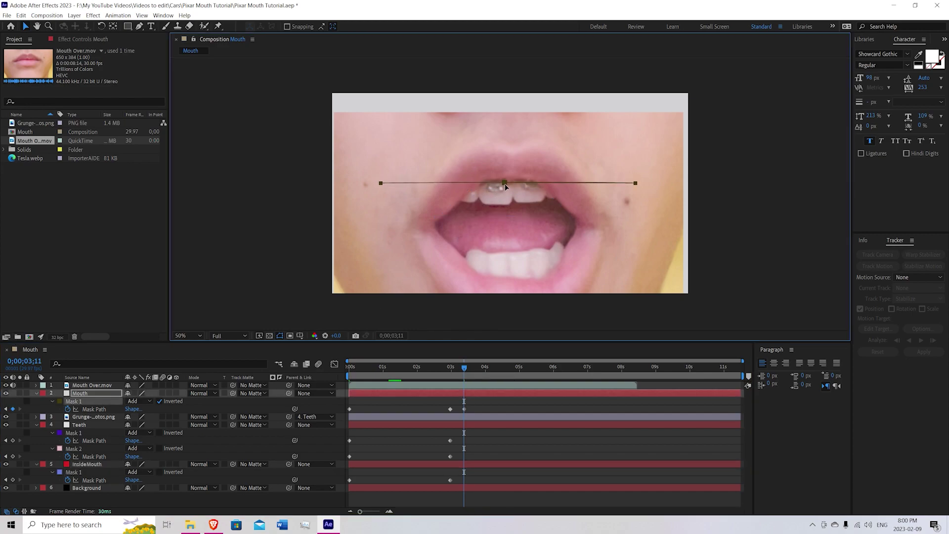
key(ctrl+z)
click(503, 198)
drag(503, 179, 513, 283)
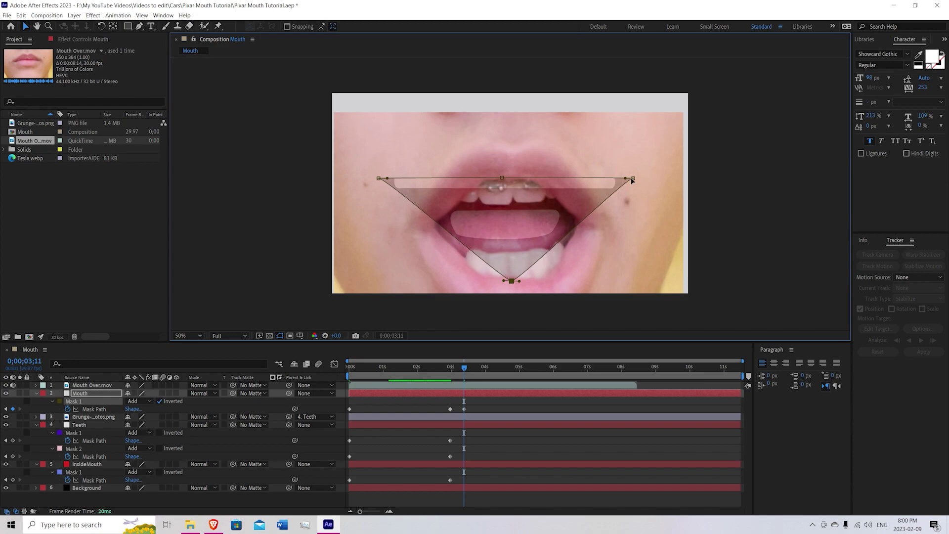
drag(633, 181, 575, 232)
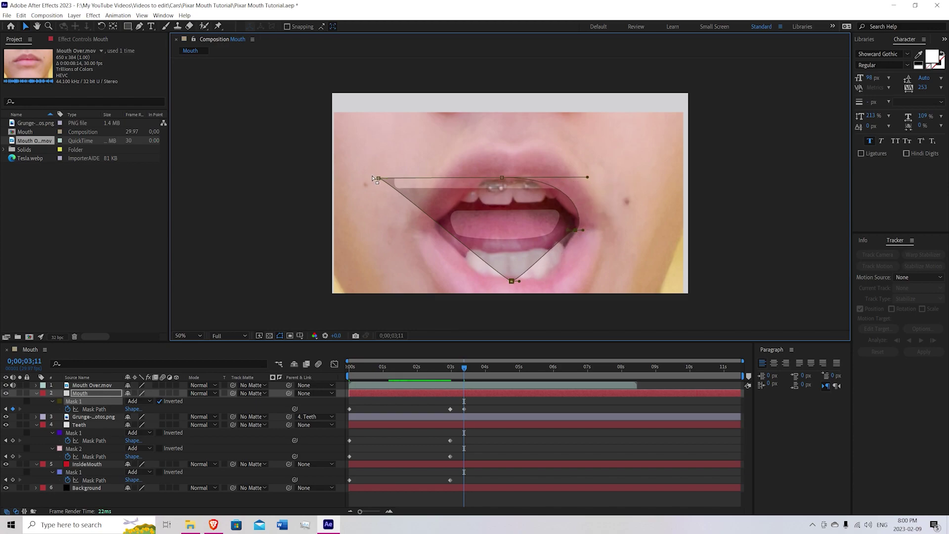
drag(378, 180, 439, 231)
drag(518, 281, 565, 283)
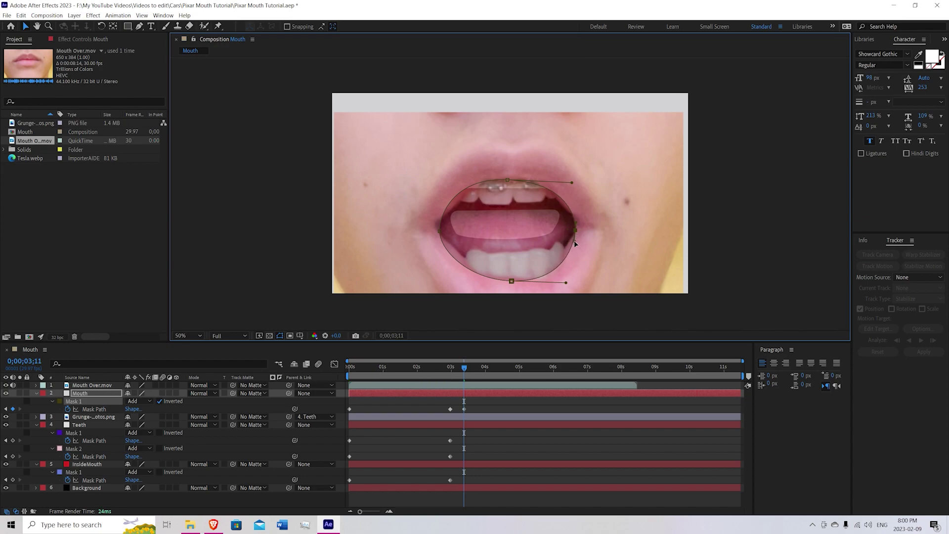
click(73, 433)
Step: Fit the Teeth masks to the teeth and lower the InsideMouth mask, toggling the video to check
drag(608, 206, 559, 252)
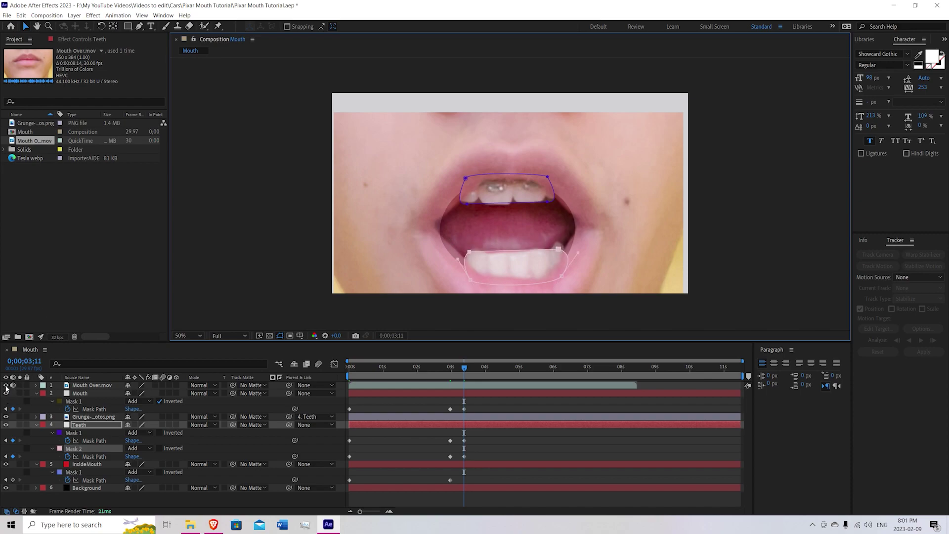
click(6, 386)
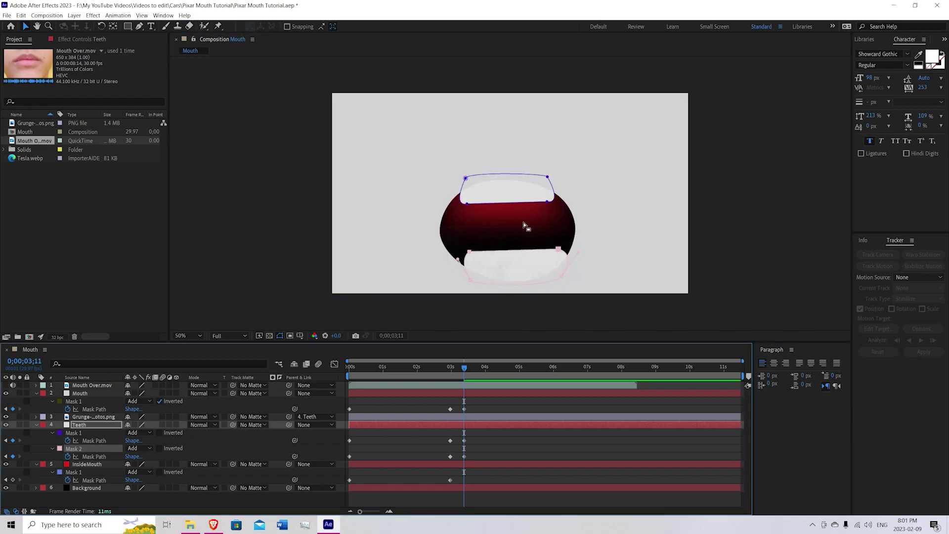
click(87, 465)
drag(494, 207, 504, 244)
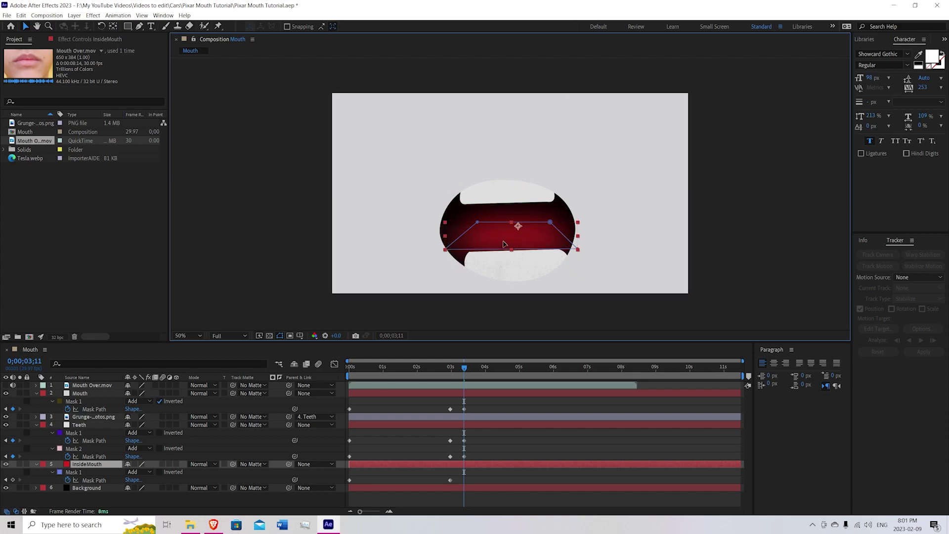
click(5, 386)
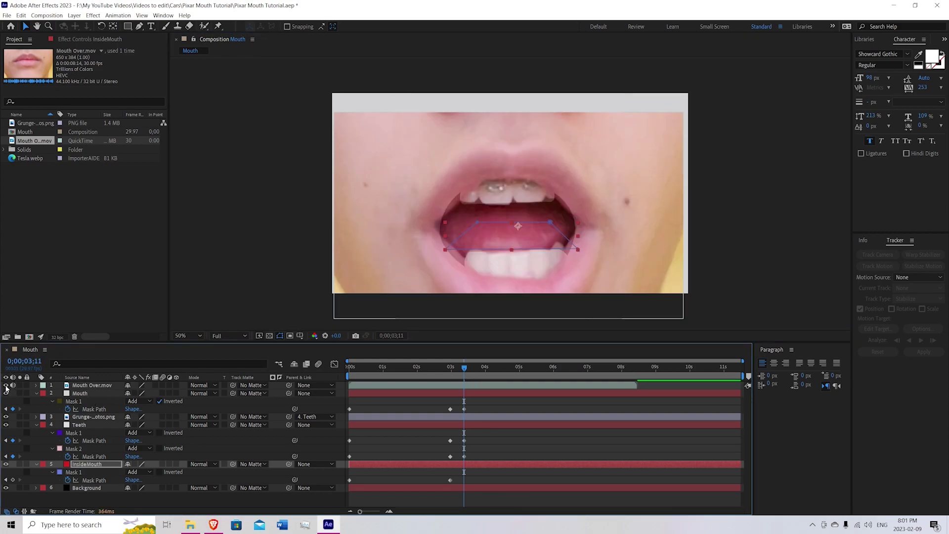
click(6, 386)
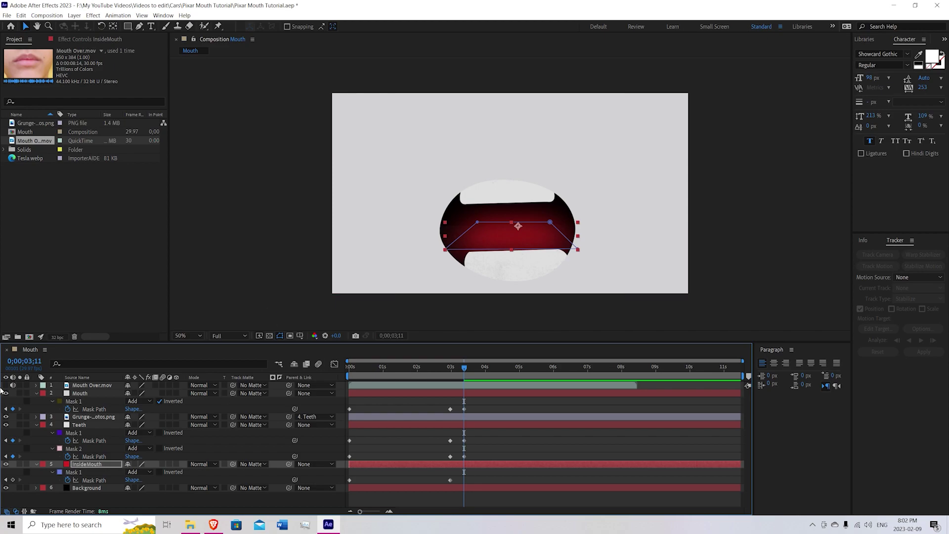
click(6, 385)
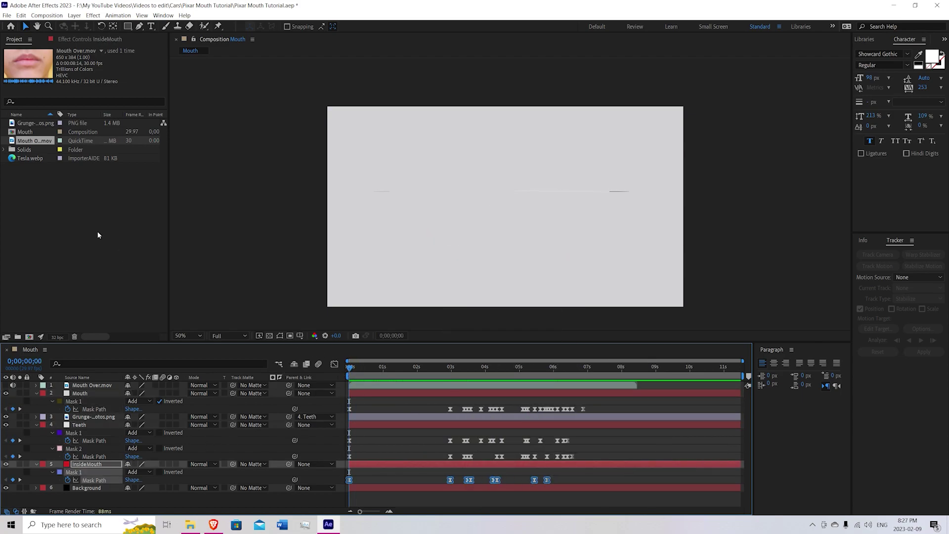
click(70, 218)
Step: Create a composition from Tesla.webp and place the Mouth comp into it
drag(35, 157, 30, 336)
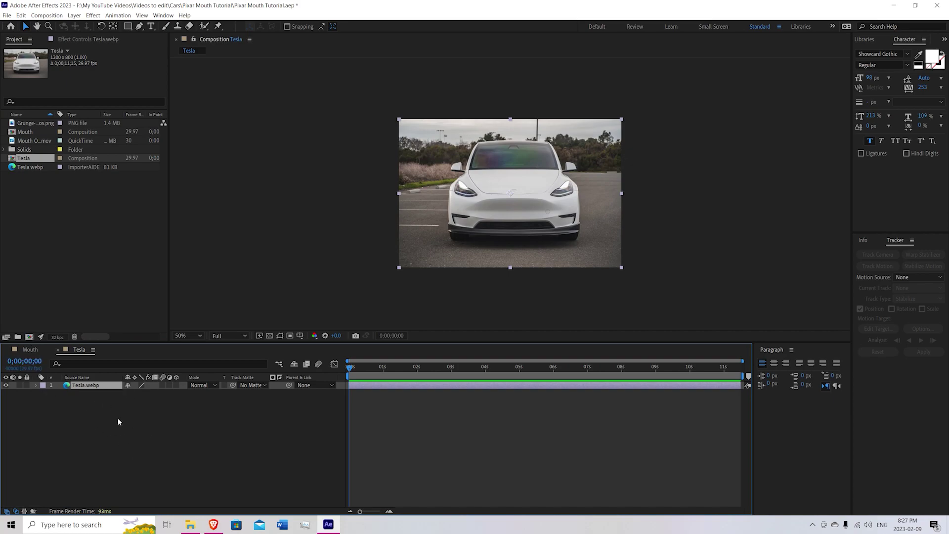
key(slash)
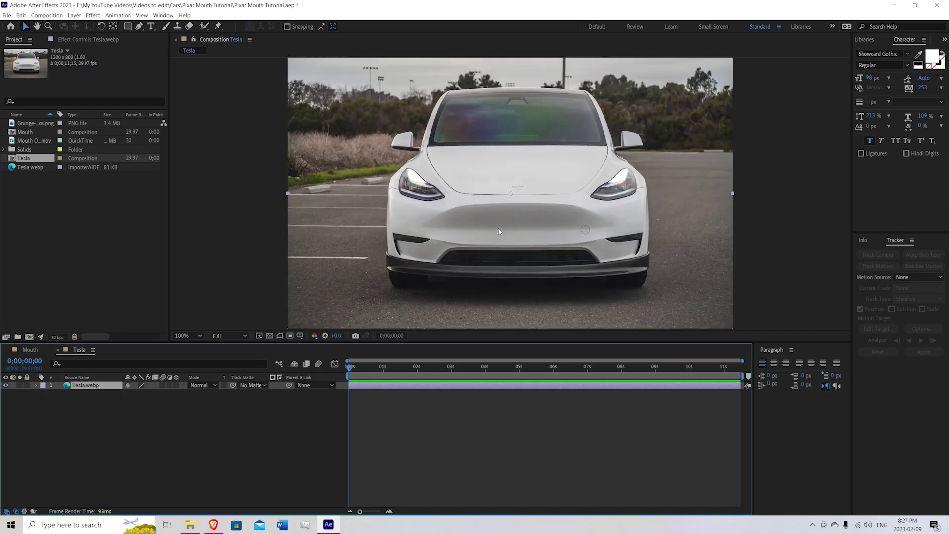
key(comma)
key(period)
drag(29, 132, 94, 388)
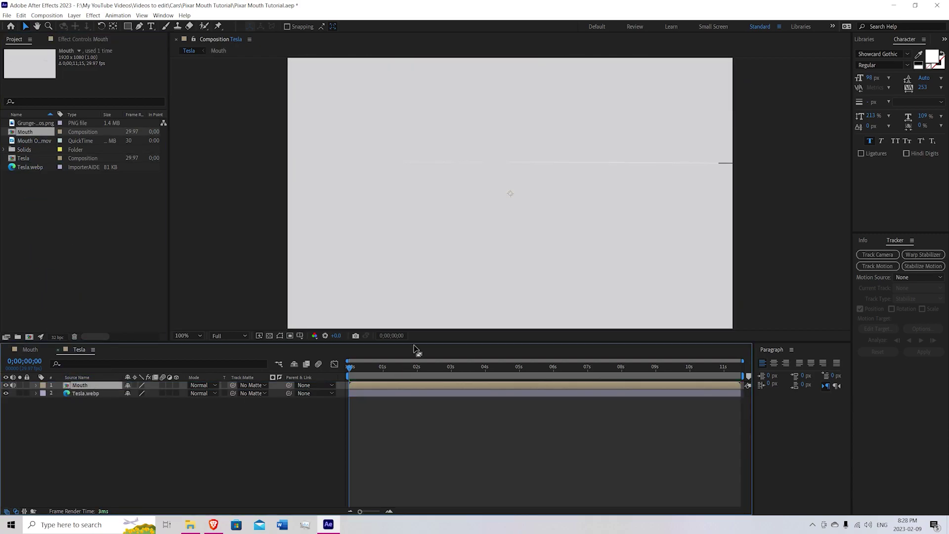
key(comma)
key(period)
key(comma)
key(period)
key(comma)
Step: Shrink the Mouth layer to 21% and scrub to a frame where the mouth is open
key(s)
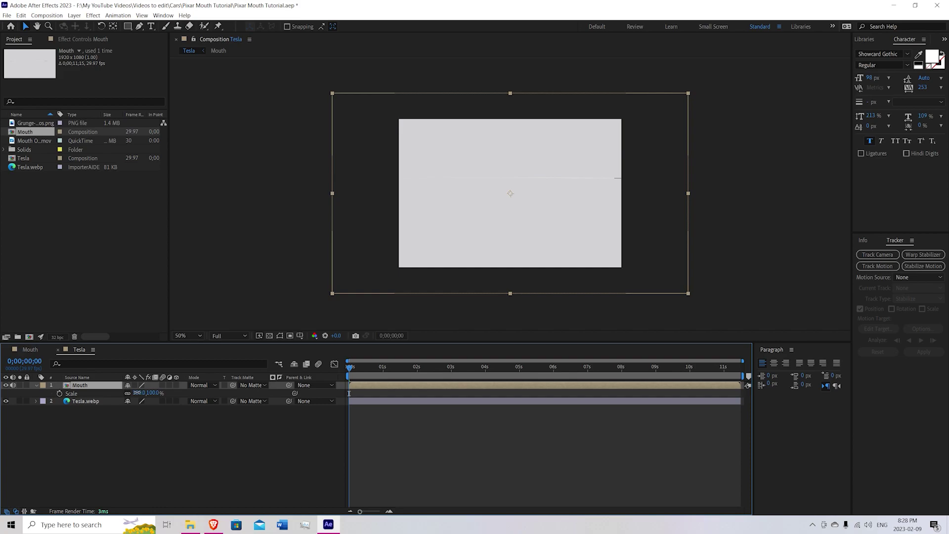
drag(136, 392, 107, 399)
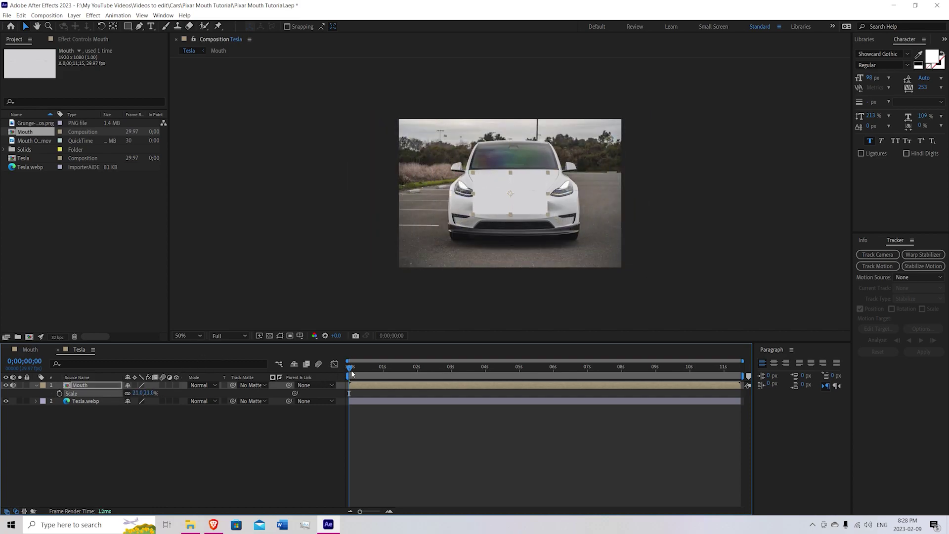
drag(352, 374, 507, 385)
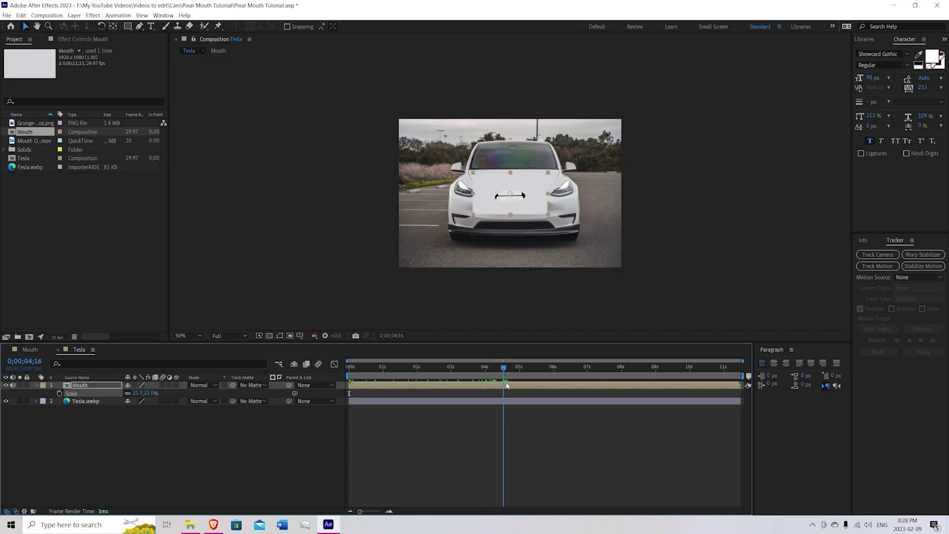
key(slash)
click(510, 368)
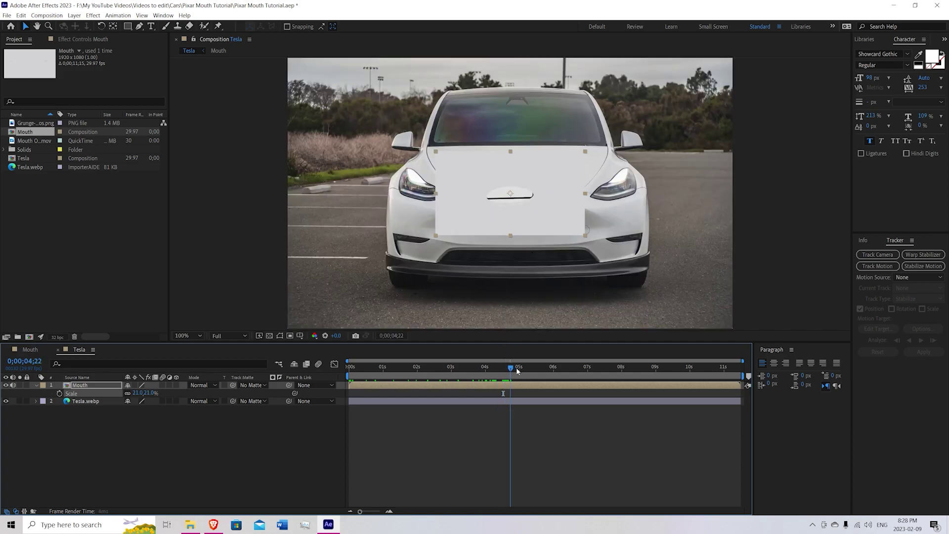
drag(517, 370, 557, 390)
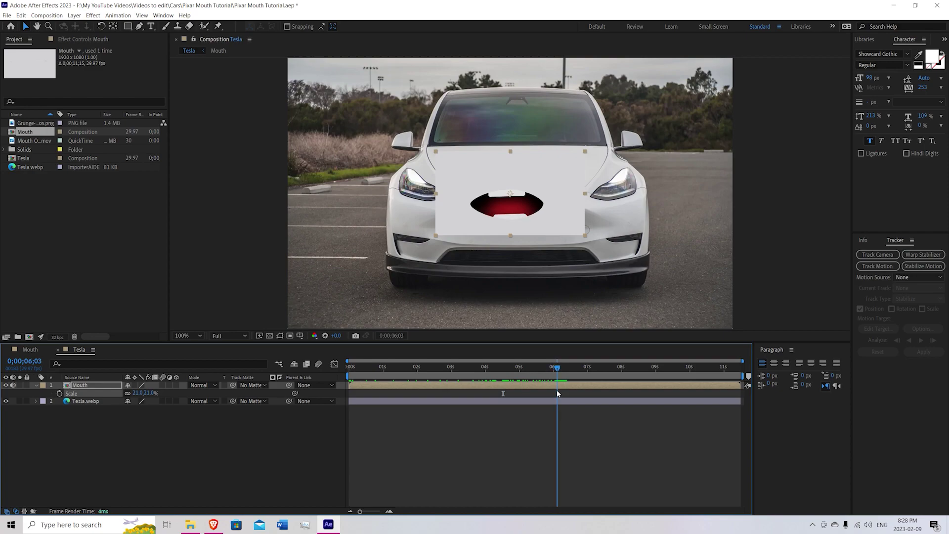
Step: Draw a rectangular Pen mask around the mouth and move the layer down onto the bumper
click(140, 27)
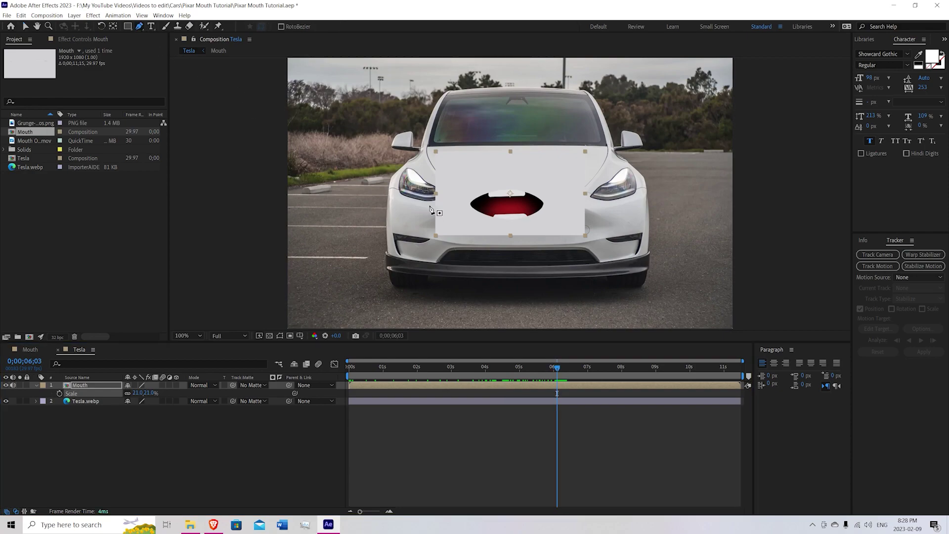
click(463, 183)
click(555, 185)
click(553, 226)
click(460, 228)
click(463, 183)
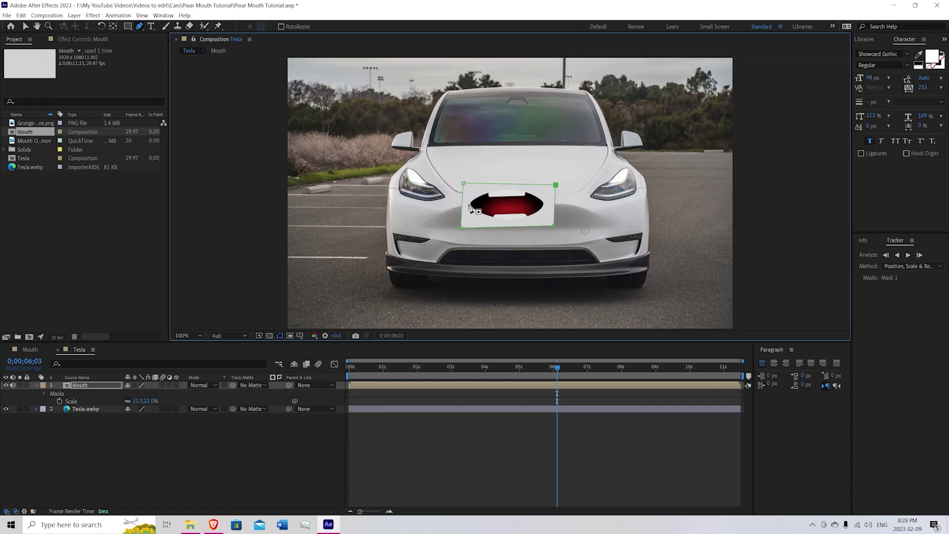
key(v)
drag(489, 200, 499, 223)
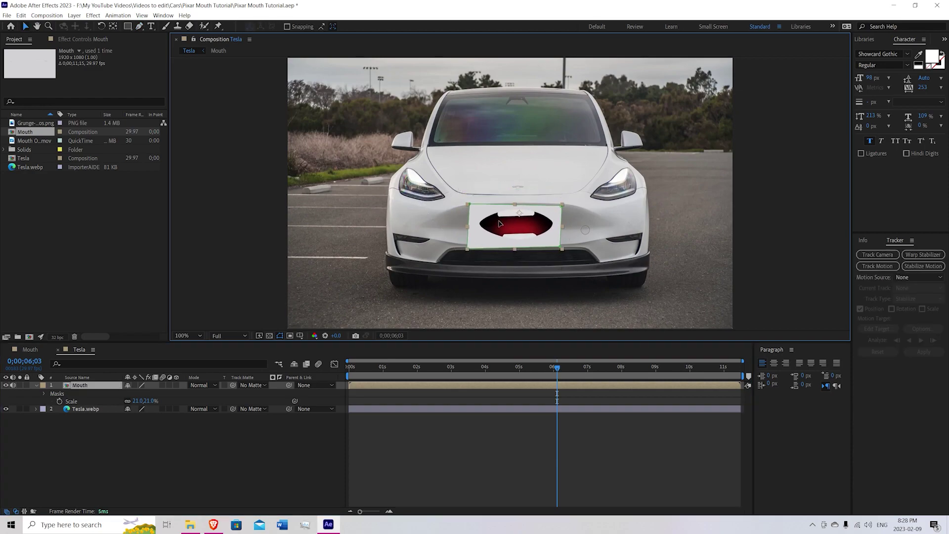
Step: Heavily feather the Mouth layer's mask, settling at 315 pixels
key(Return)
click(279, 335)
click(83, 385)
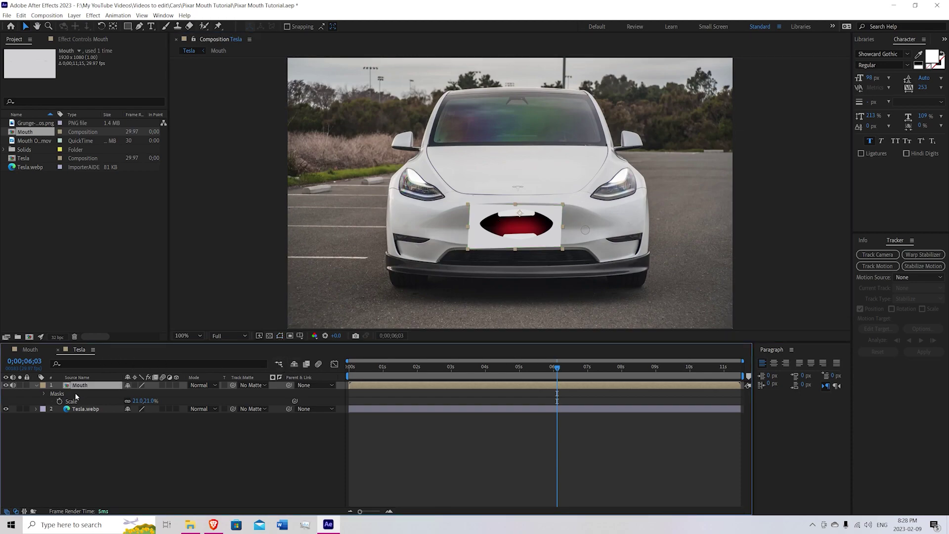
click(76, 395)
key(f)
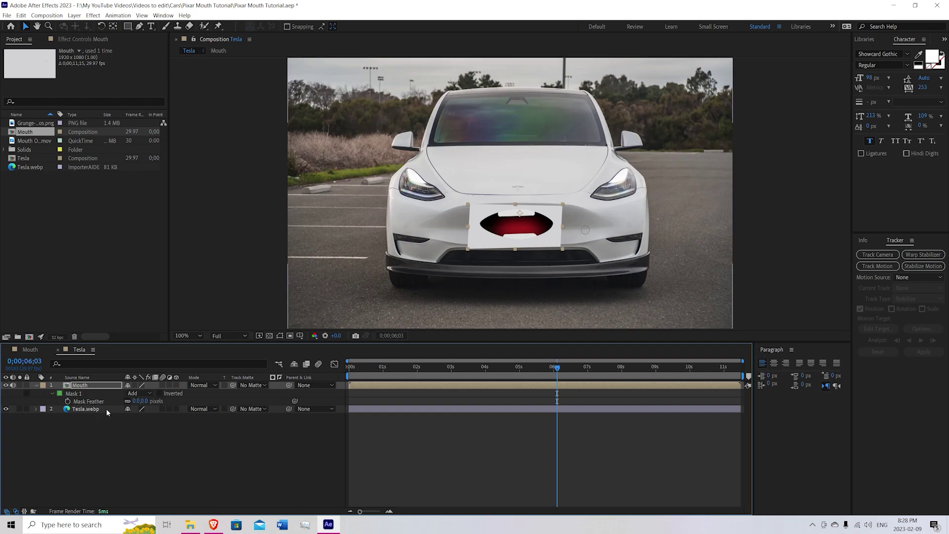
drag(136, 401, 288, 402)
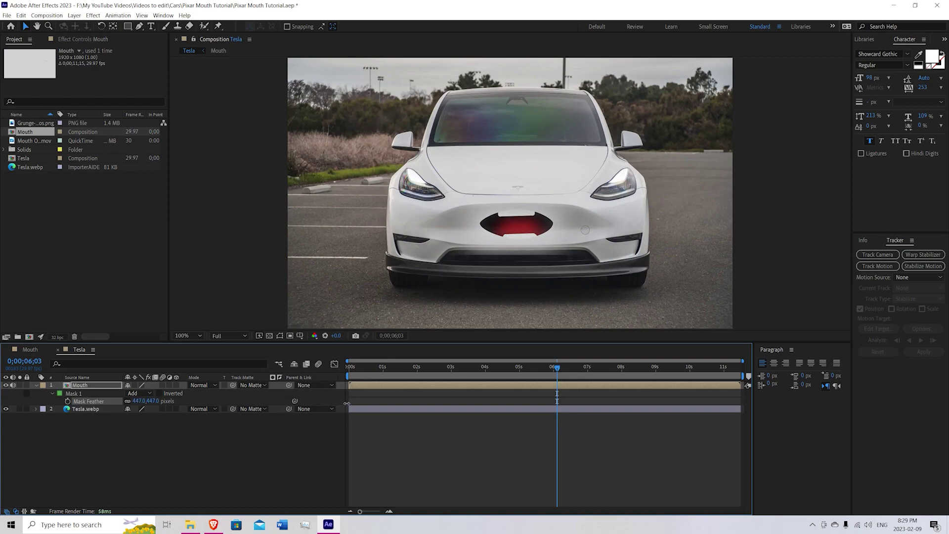
drag(307, 399, 280, 398)
click(525, 267)
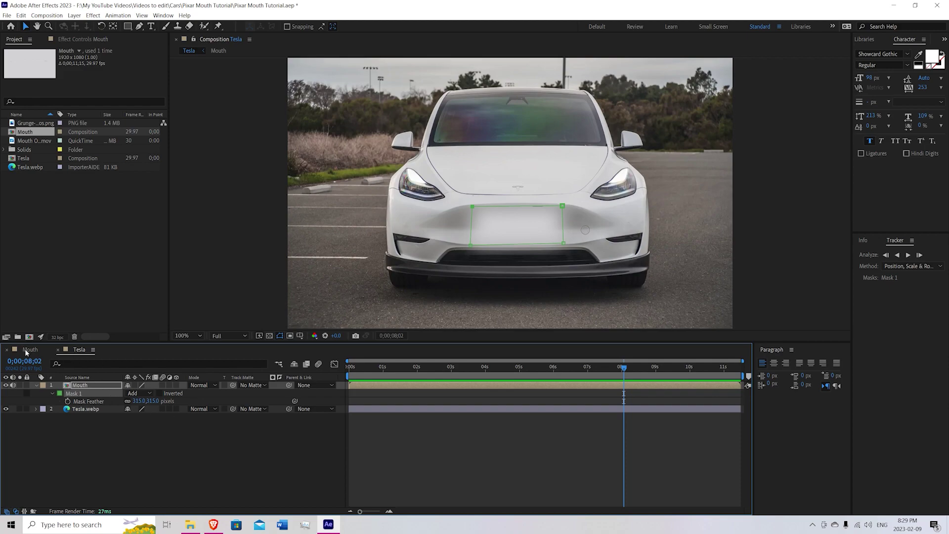
Step: Scrub to preview the mouth, try a later start for the Mouth layer, then undo it
click(27, 350)
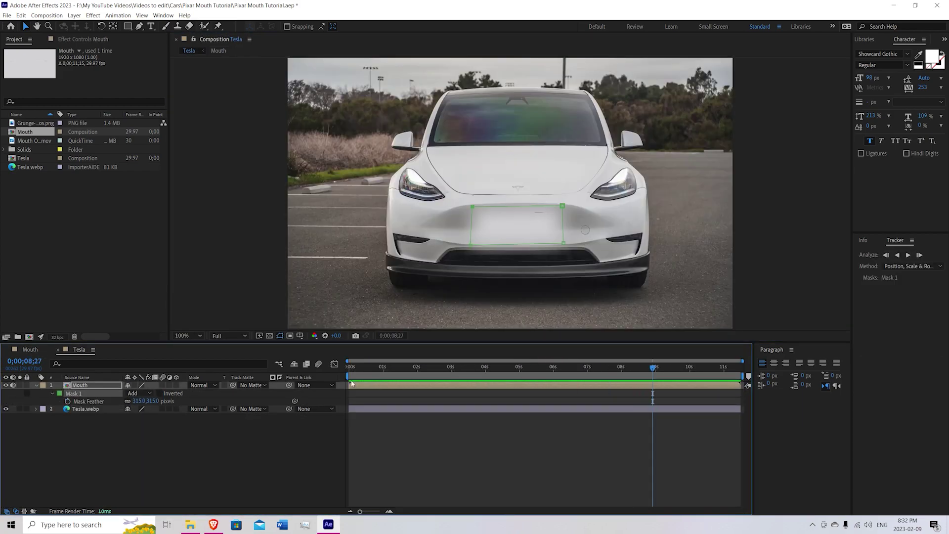
drag(490, 369, 440, 367)
drag(351, 385, 431, 385)
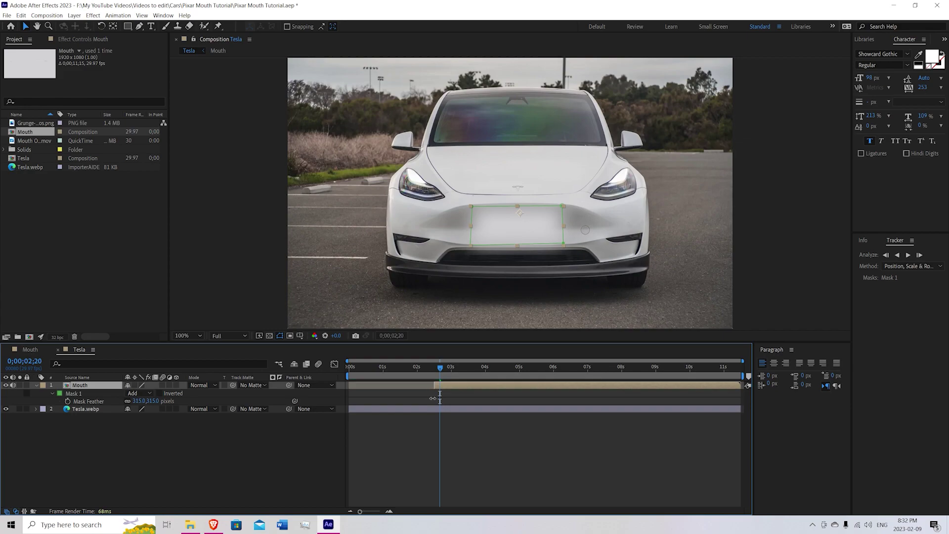
key(ctrl+z)
key(ctrl+z)
key(ctrl+z)
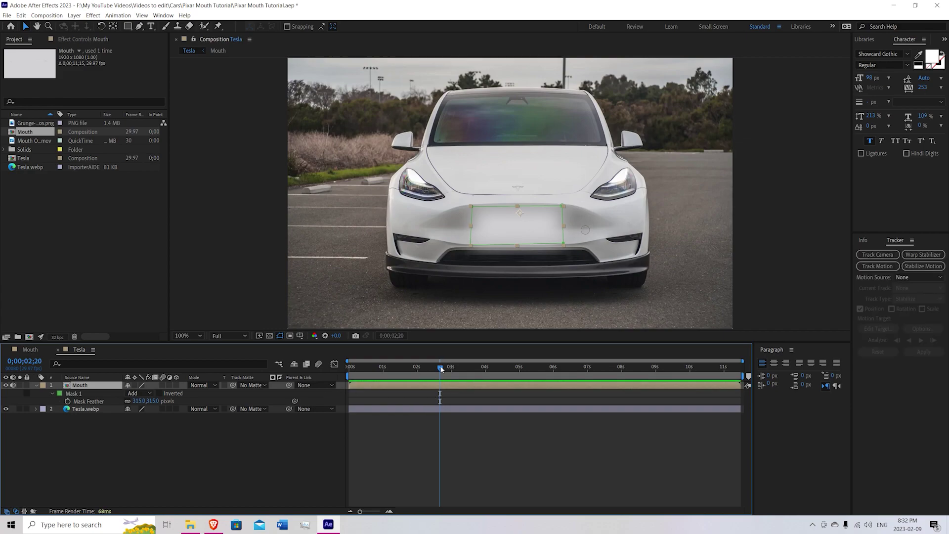
drag(440, 366, 352, 385)
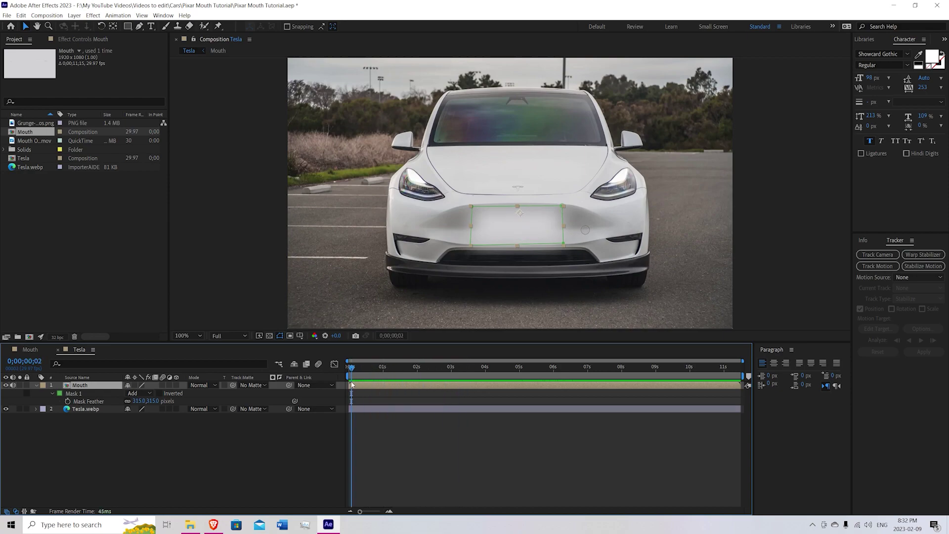
click(485, 276)
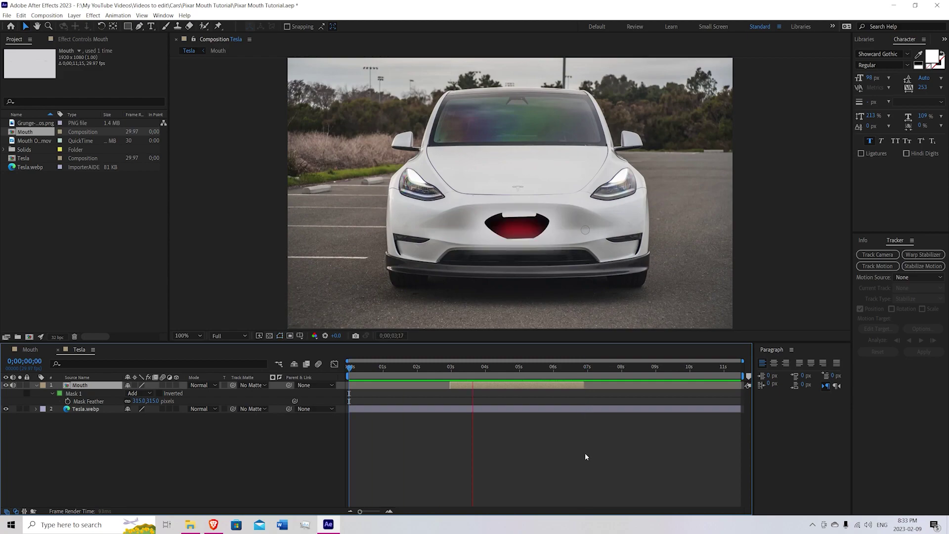
Step: Start the work area at about 3 seconds, trim the comp to it, and preview
drag(349, 376, 444, 396)
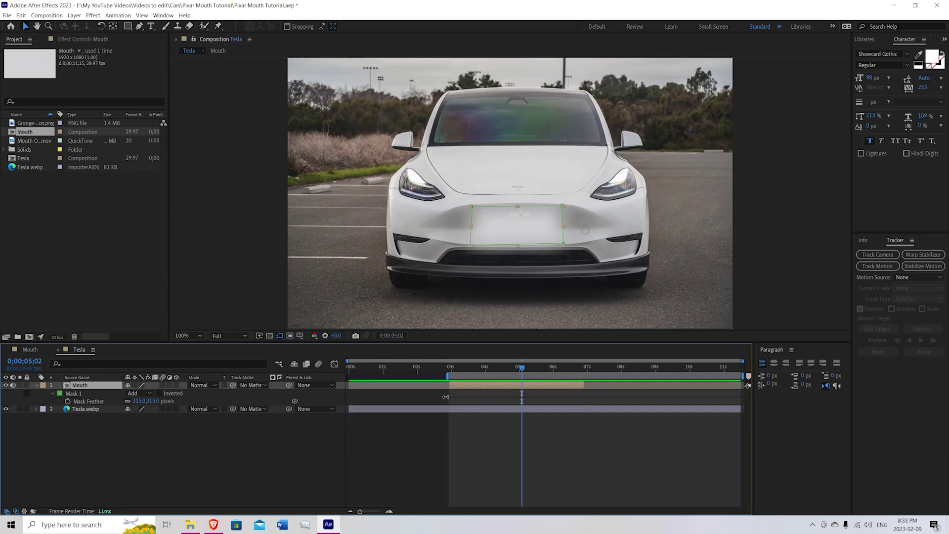
right_click(451, 374)
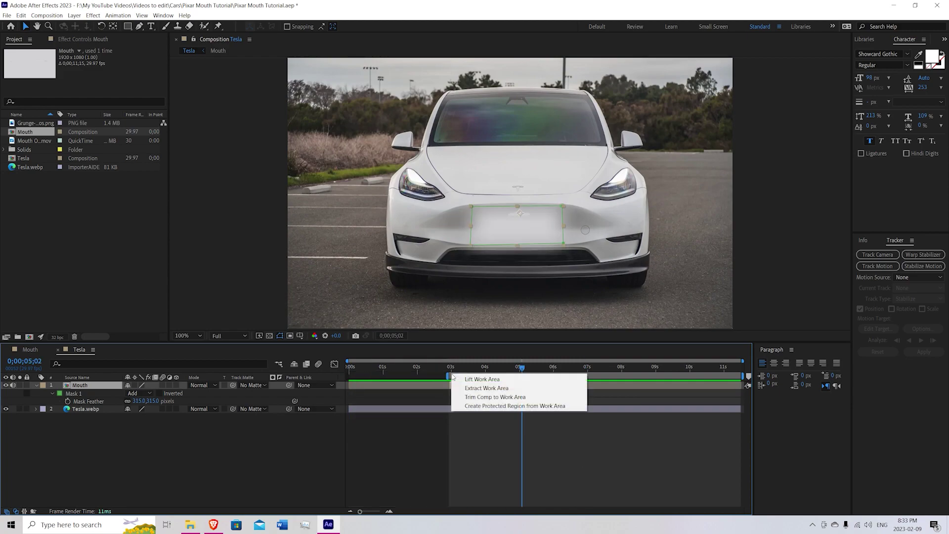
click(474, 396)
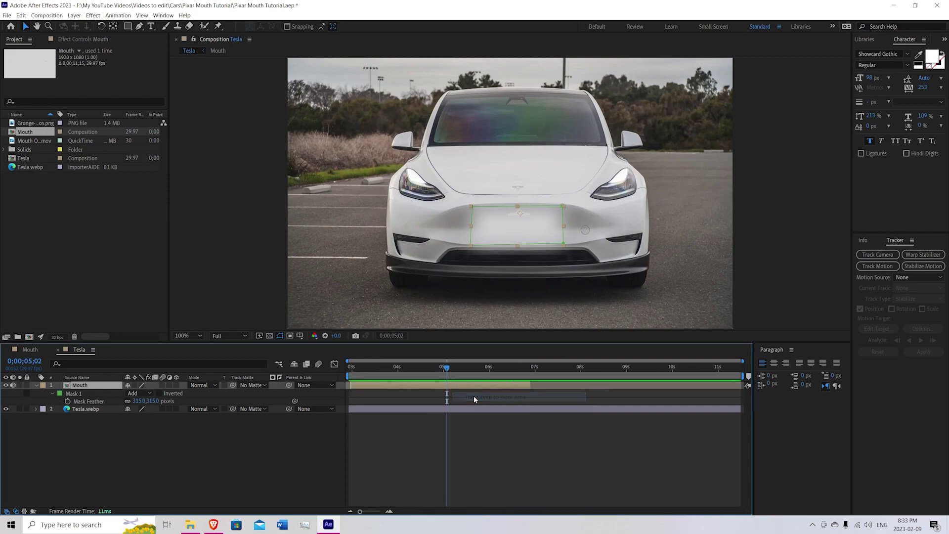
key(space)
key(space)
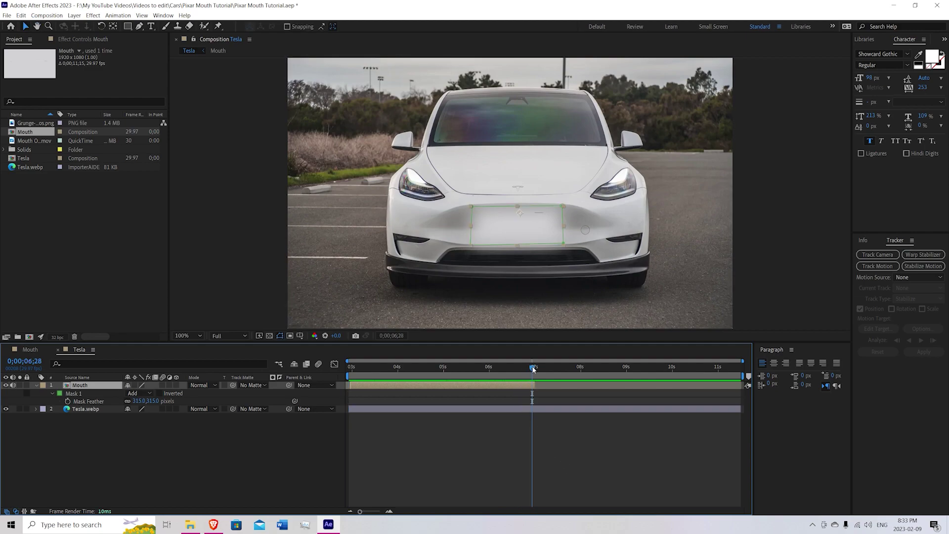
drag(533, 368, 395, 387)
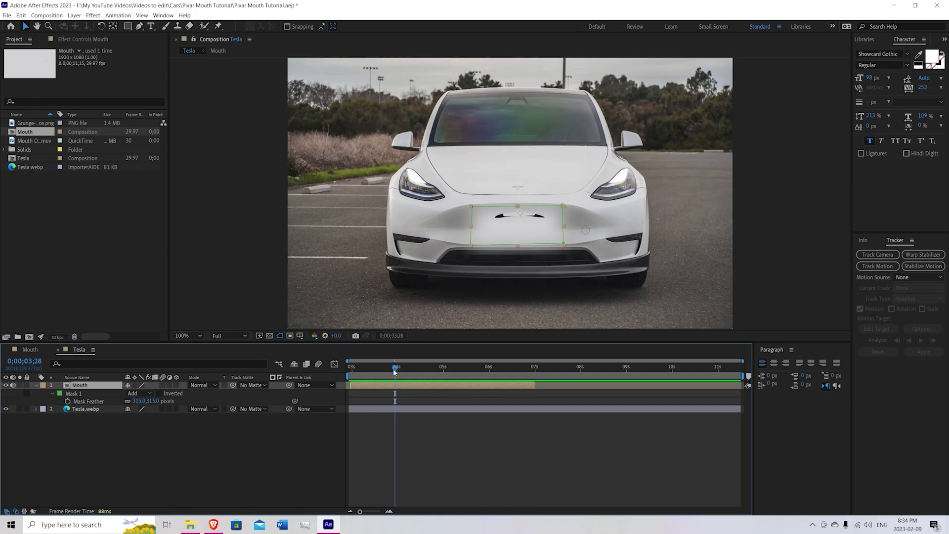
Step: Scrub forward to review the feathered mouth animating on the bumper
drag(394, 371, 450, 381)
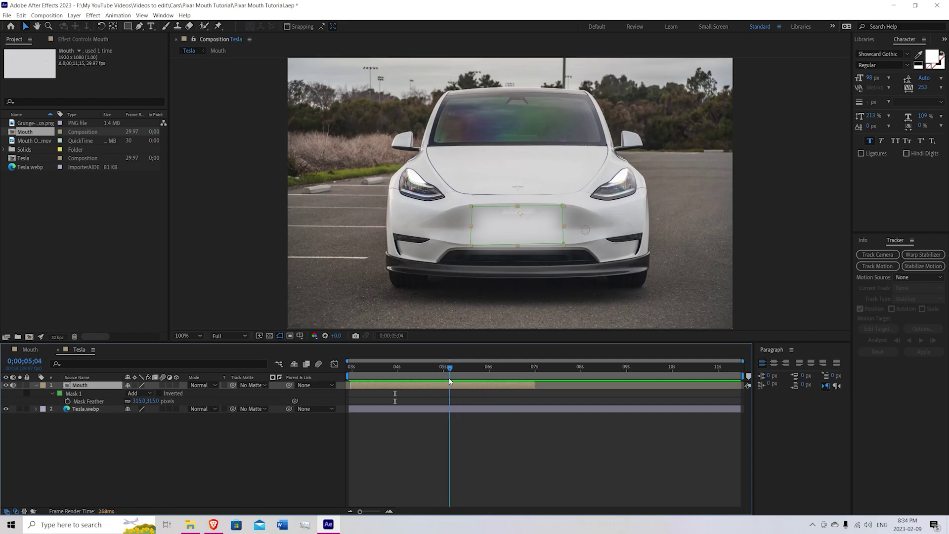